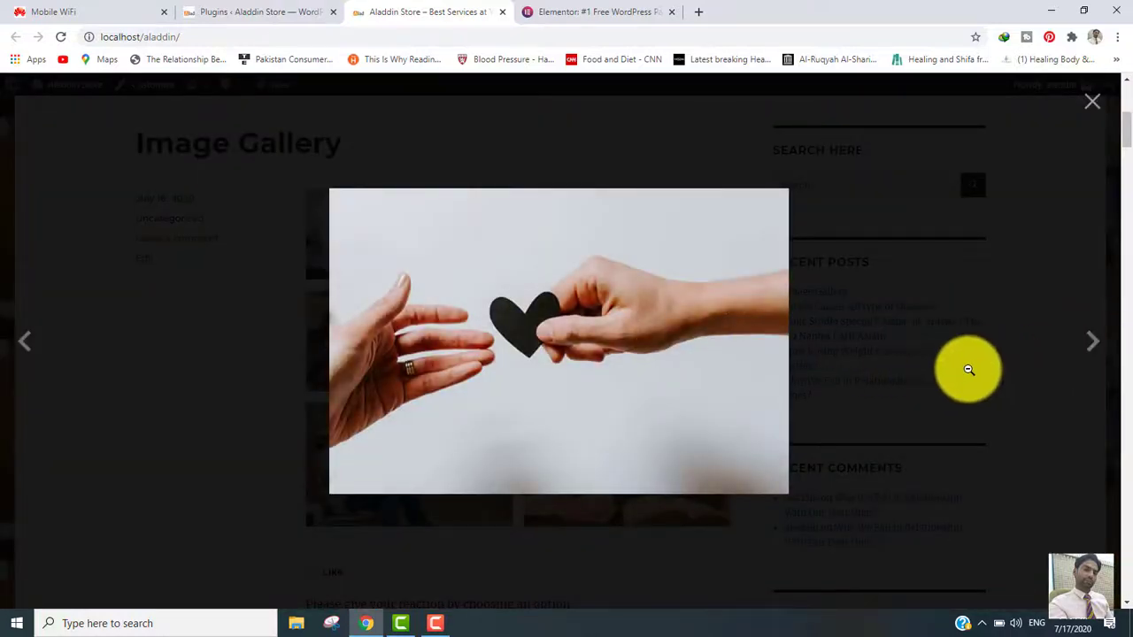
# - Page forward and back through the Image Gallery photos in the lightbox view and close it
pyautogui.click(1087, 355)
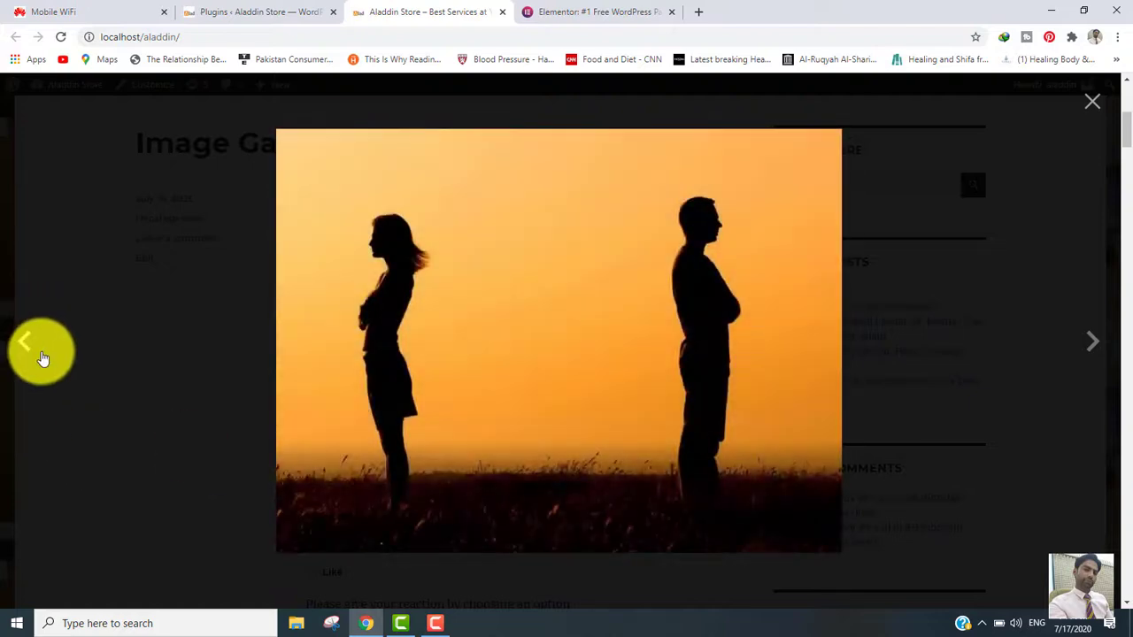
pyautogui.click(41, 356)
pyautogui.click(42, 356)
pyautogui.click(41, 357)
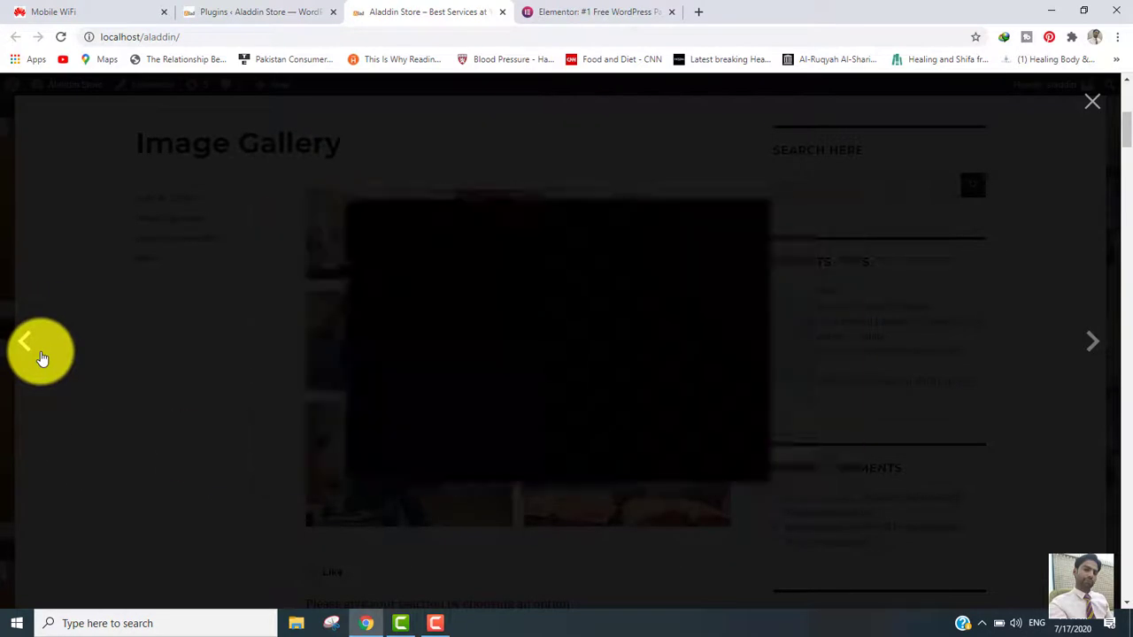
pyautogui.click(41, 357)
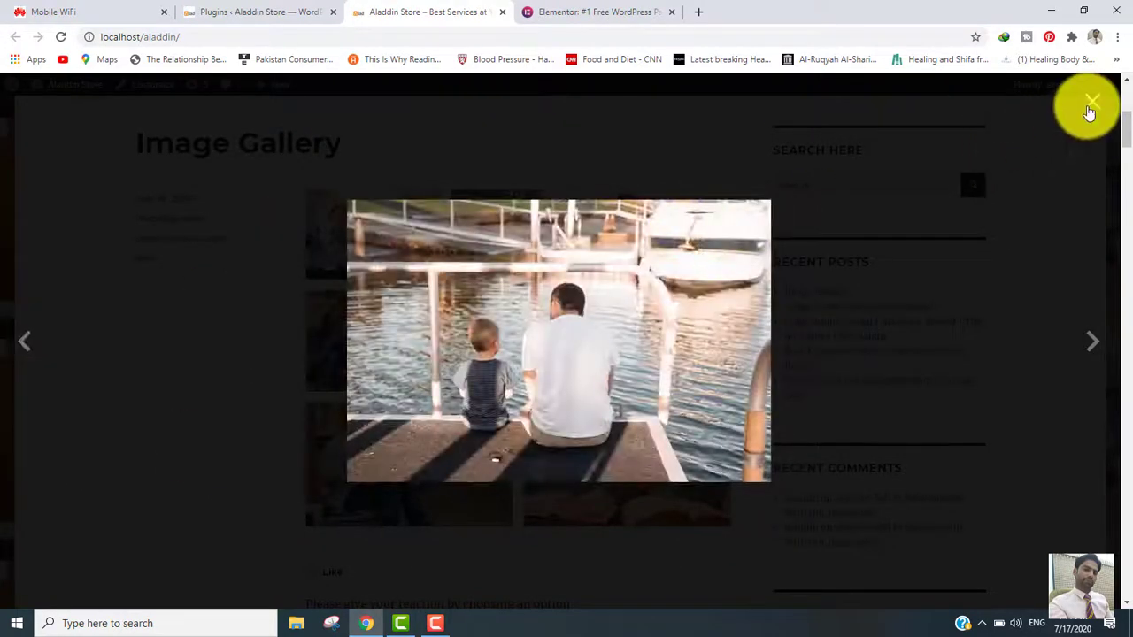
pyautogui.click(1089, 104)
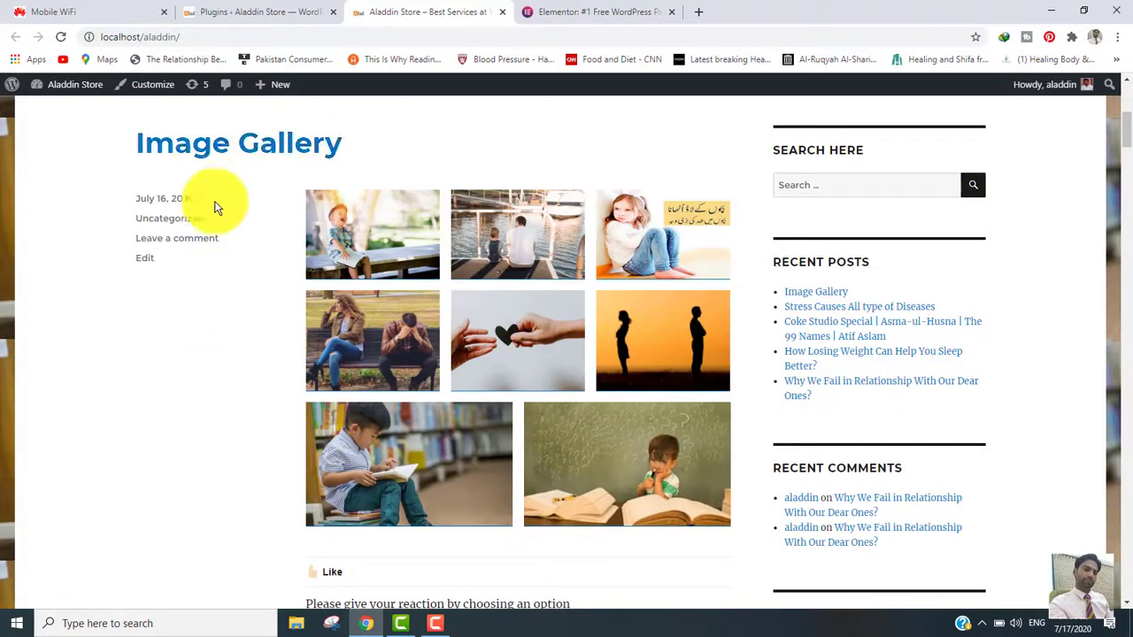
# - Look through the site's list of installed plugins and return to the store's front page
pyautogui.click(247, 9)
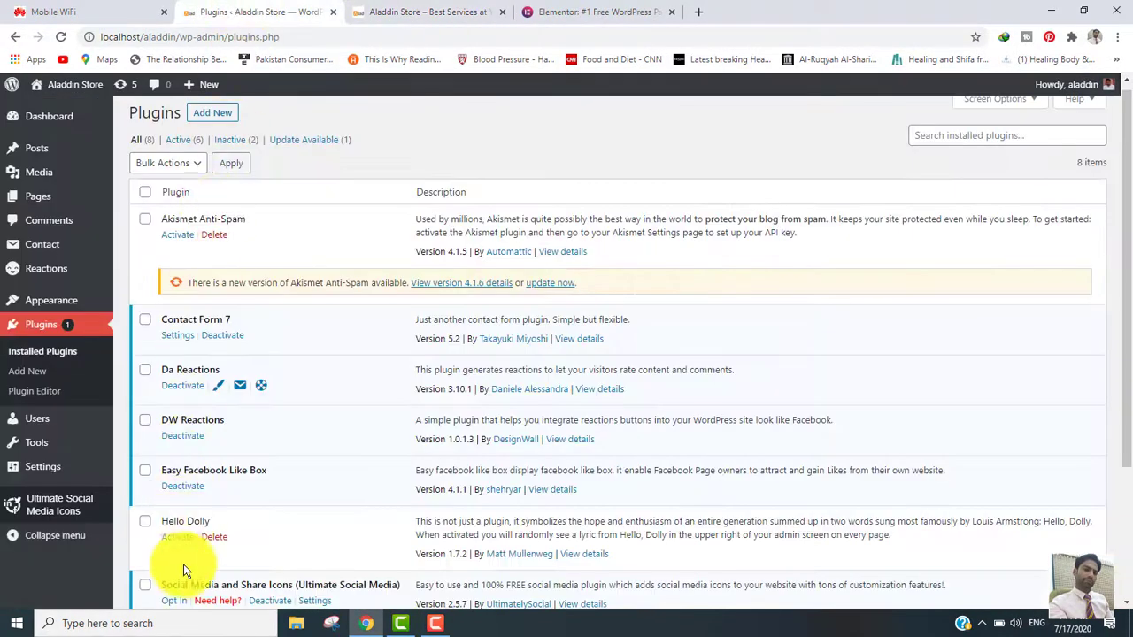
pyautogui.scroll(-5, 1112, 221)
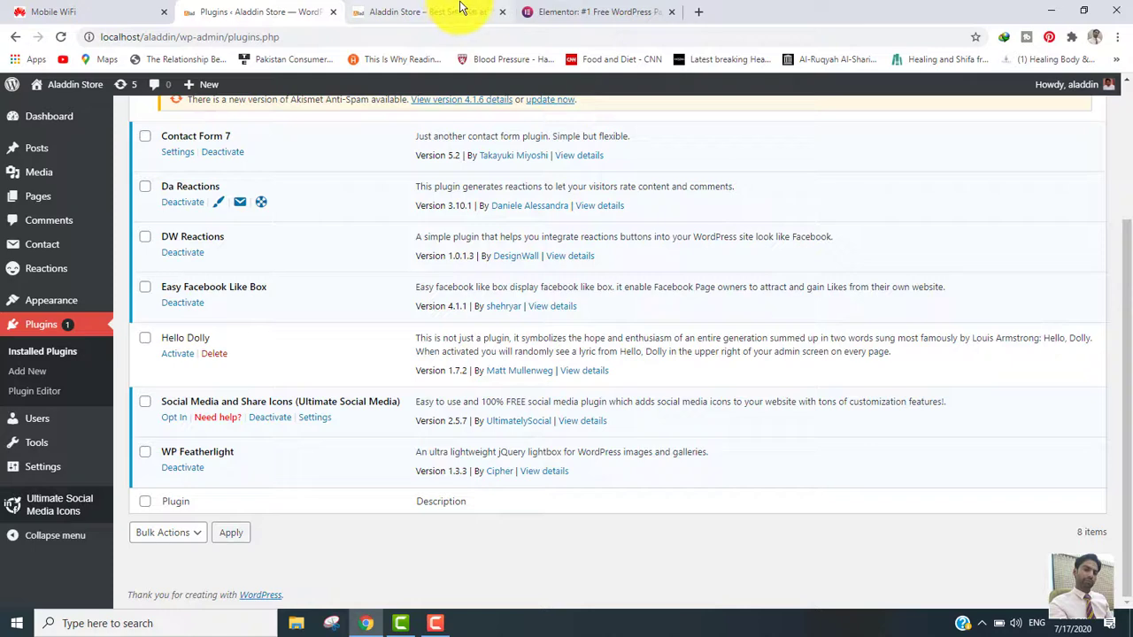
pyautogui.click(455, 10)
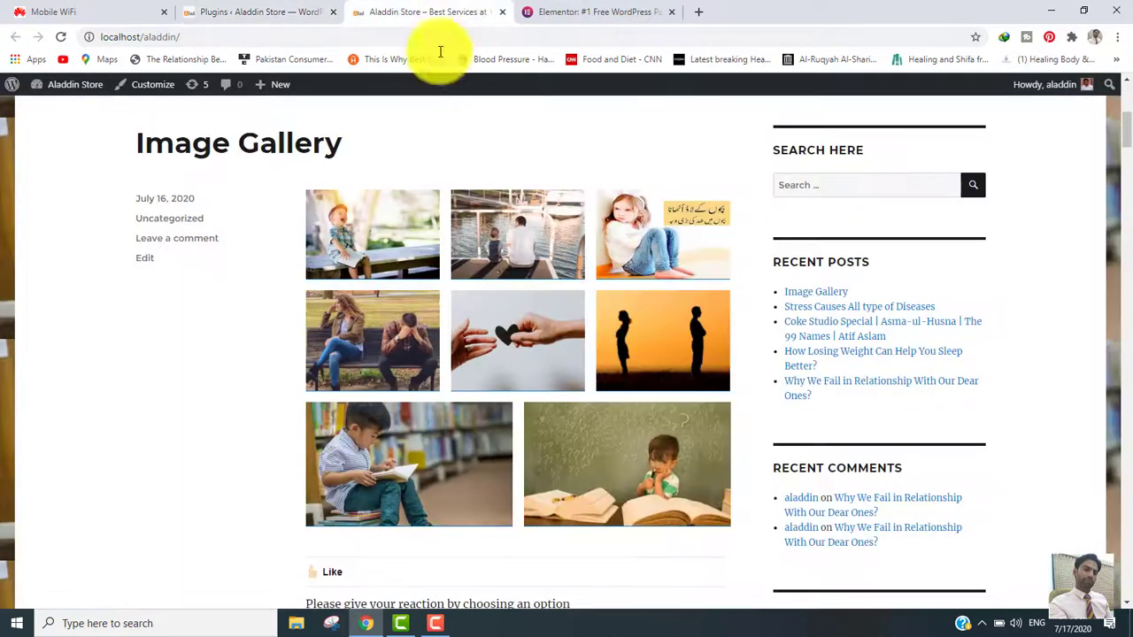
# - Open the first Image Gallery photo in the lightbox, page forward through the following photos and close it
pyautogui.click(375, 253)
pyautogui.click(1088, 351)
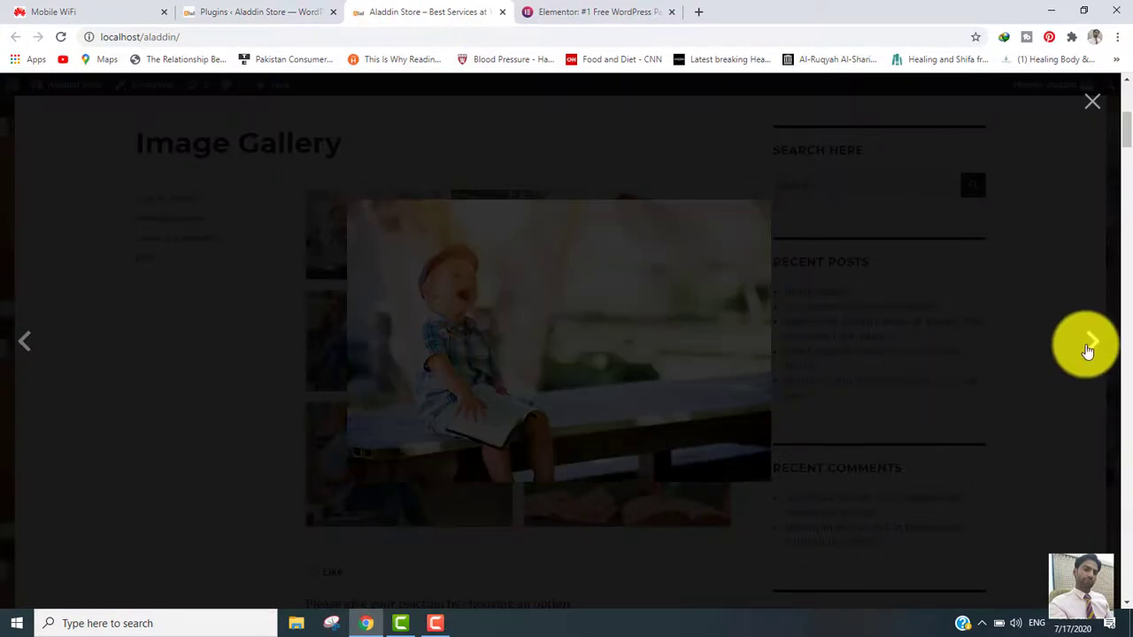
pyautogui.click(1088, 351)
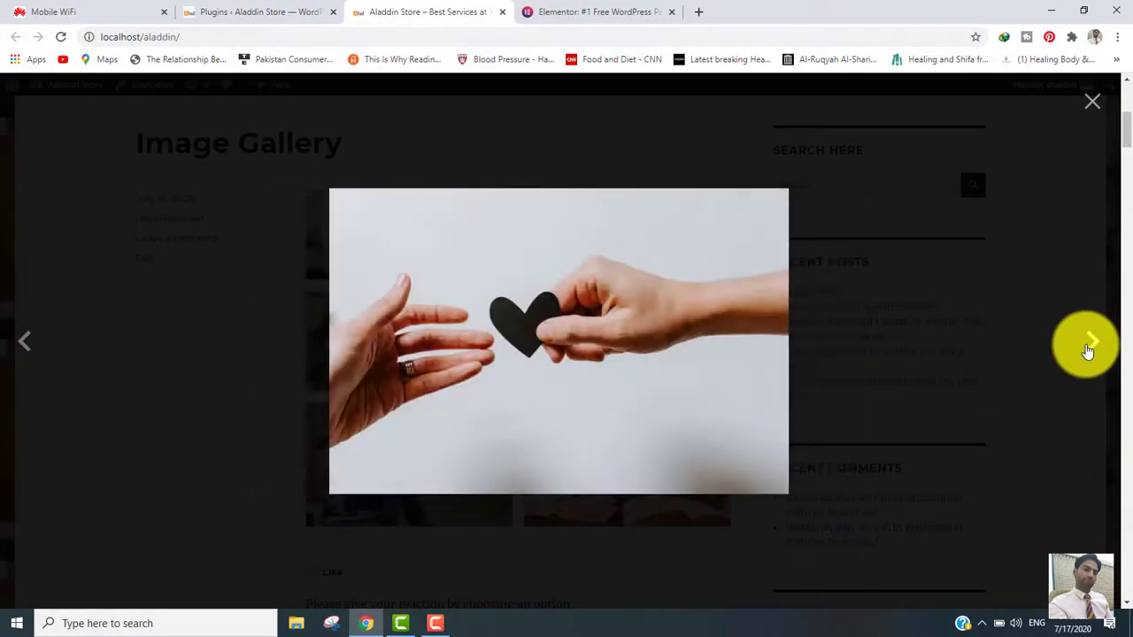
pyautogui.click(1088, 351)
pyautogui.click(1088, 351)
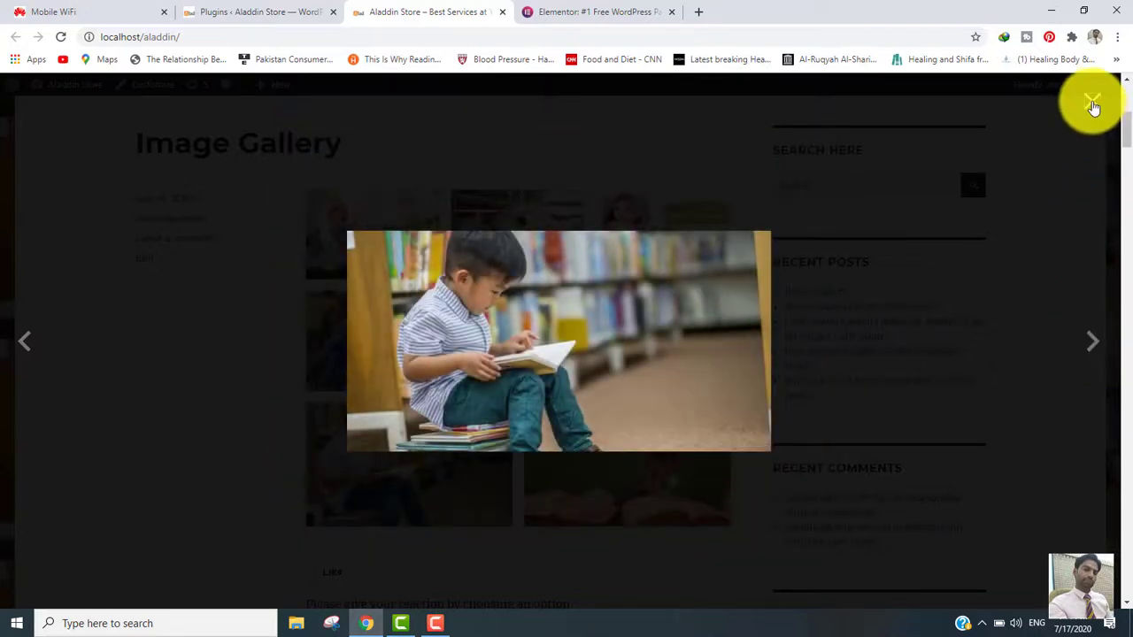
pyautogui.click(1093, 106)
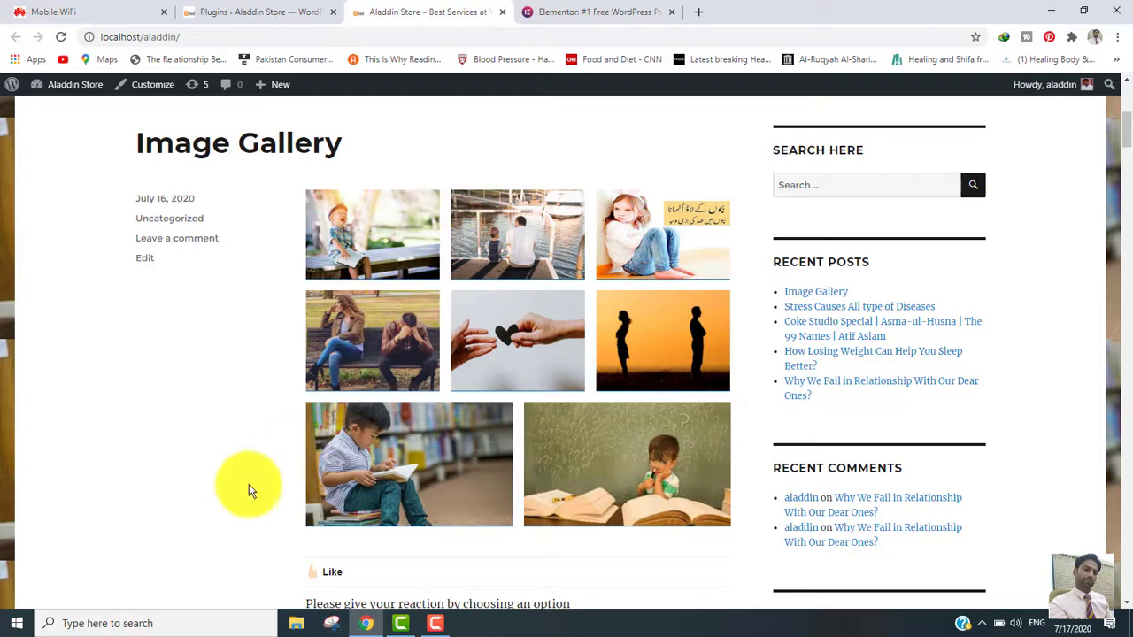
# - Look over the page builder introduction on the Elementor website and return to the store's front page
pyautogui.click(556, 13)
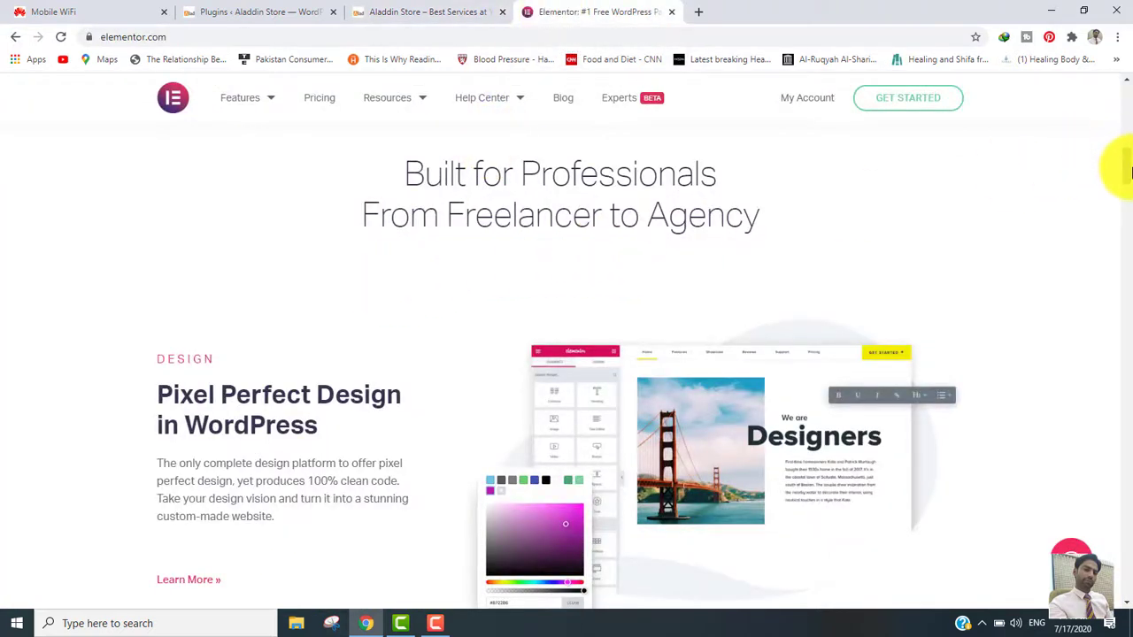
pyautogui.moveTo(1129, 168); pyautogui.dragTo(1130, 93)
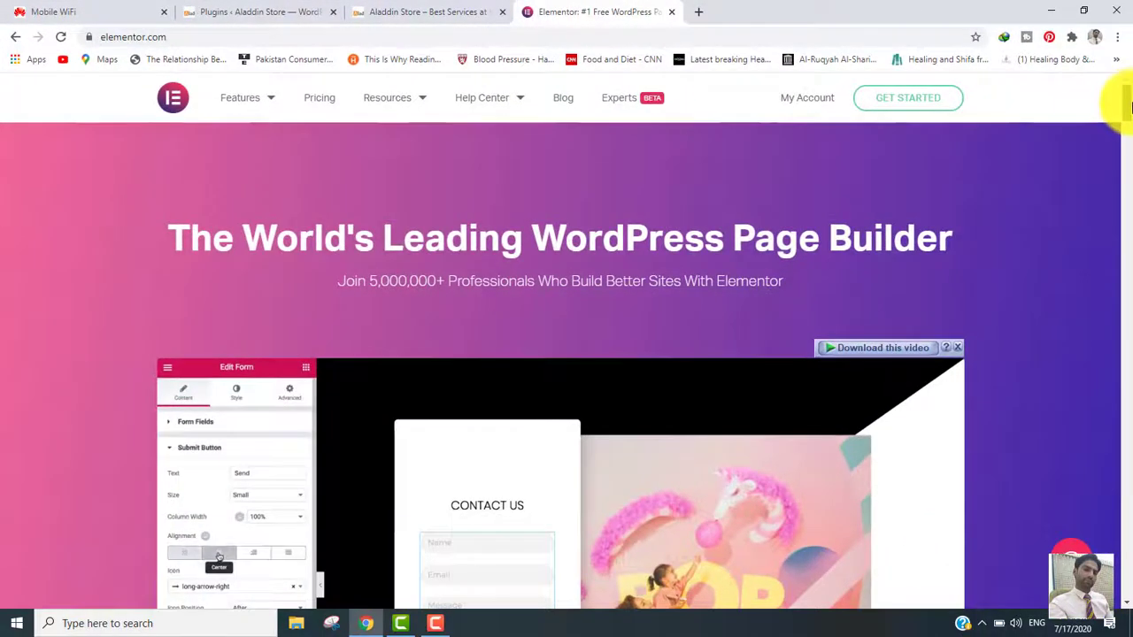
pyautogui.moveTo(1128, 104); pyautogui.dragTo(1129, 116)
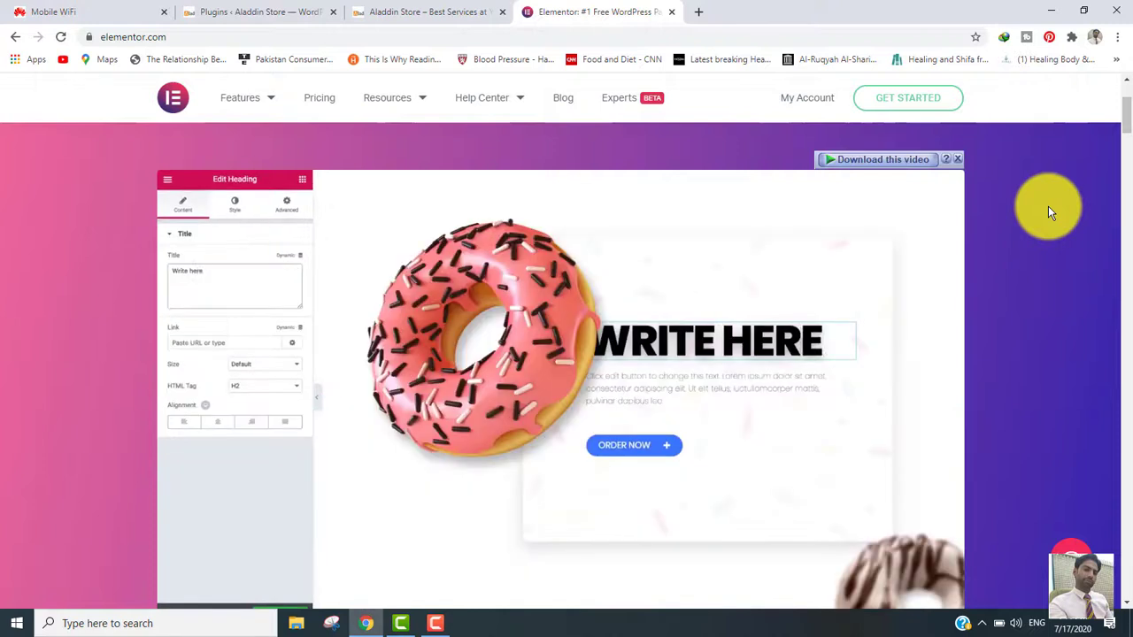
pyautogui.moveTo(1131, 122); pyautogui.dragTo(1131, 123)
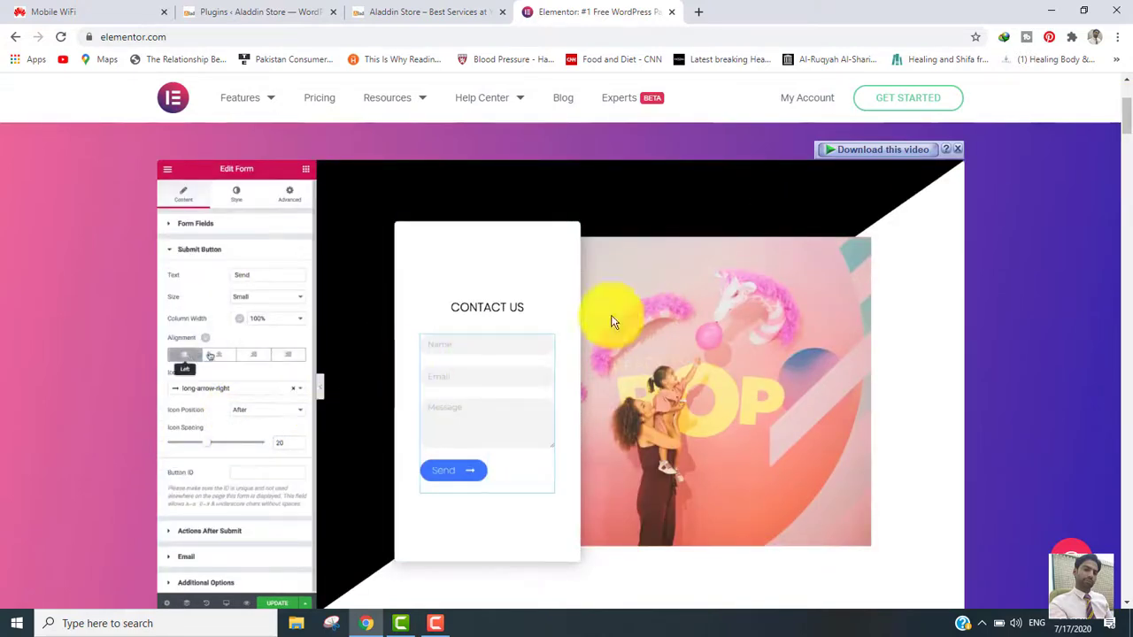
pyautogui.moveTo(1126, 118); pyautogui.dragTo(1128, 113)
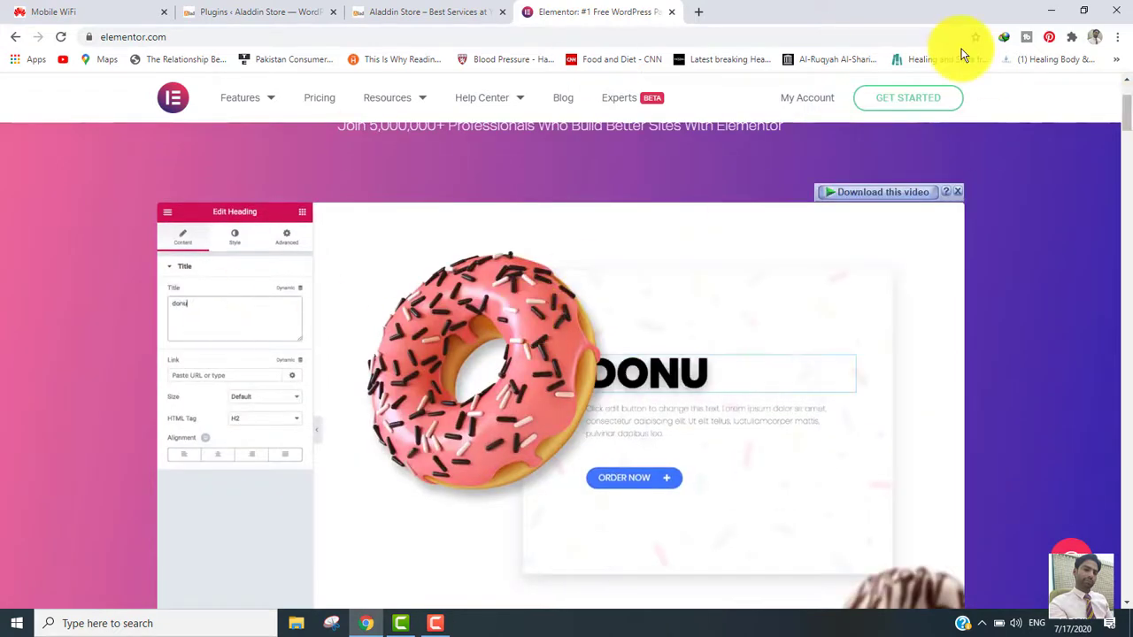
pyautogui.moveTo(1124, 115); pyautogui.dragTo(1126, 97)
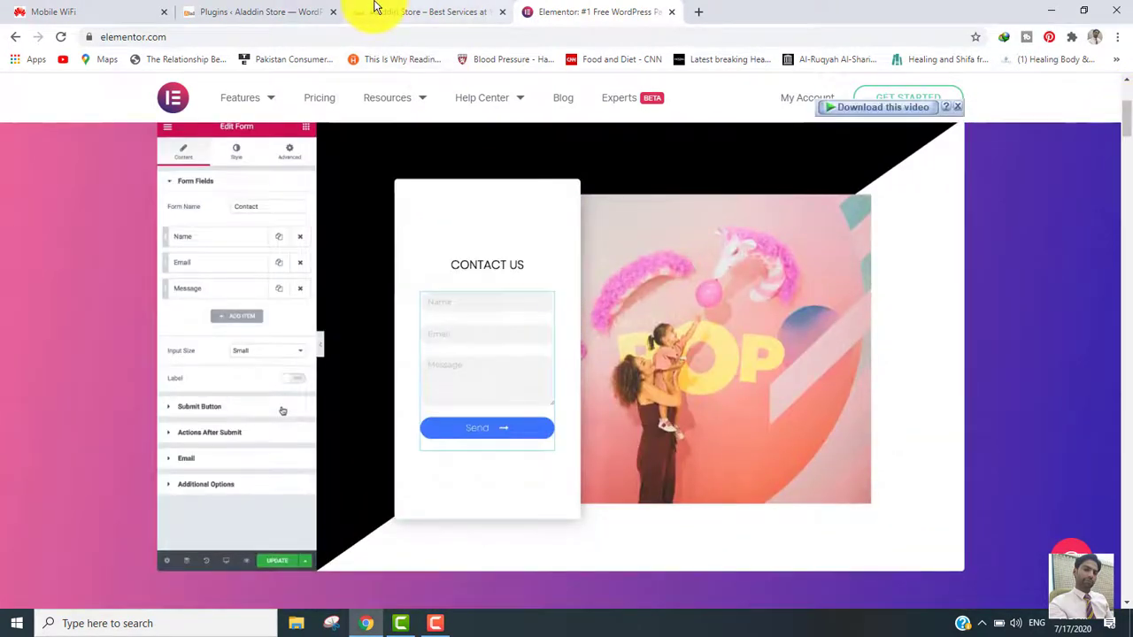
pyautogui.click(377, 11)
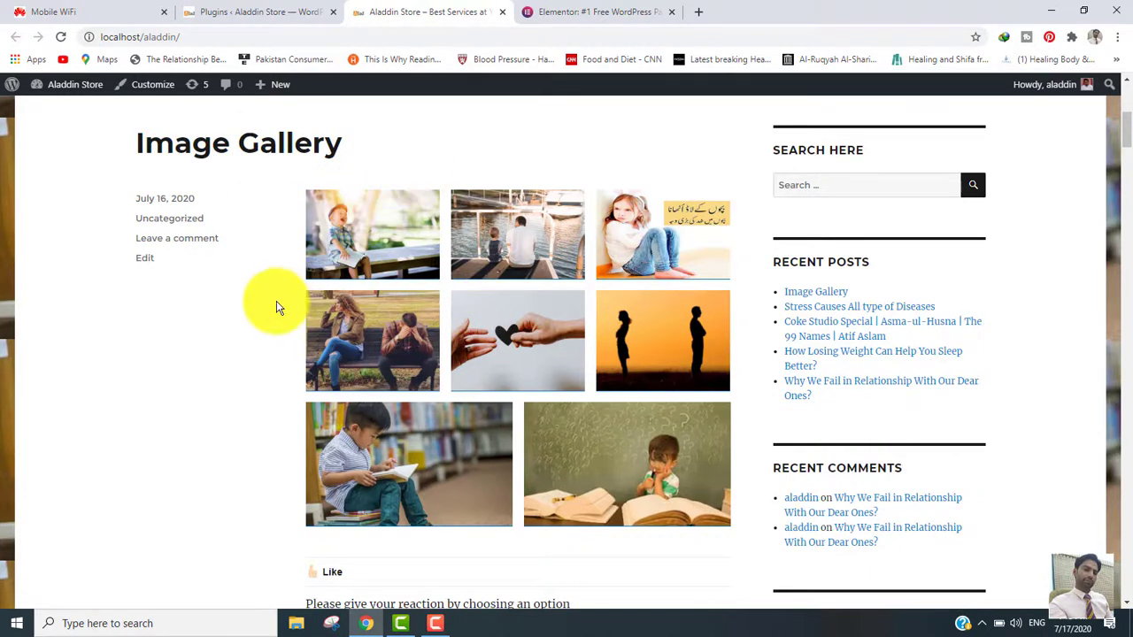
# - Search the new plugins for "elementor page builder", and install and activate the Elementor Page Builder plugin
pyautogui.click(292, 12)
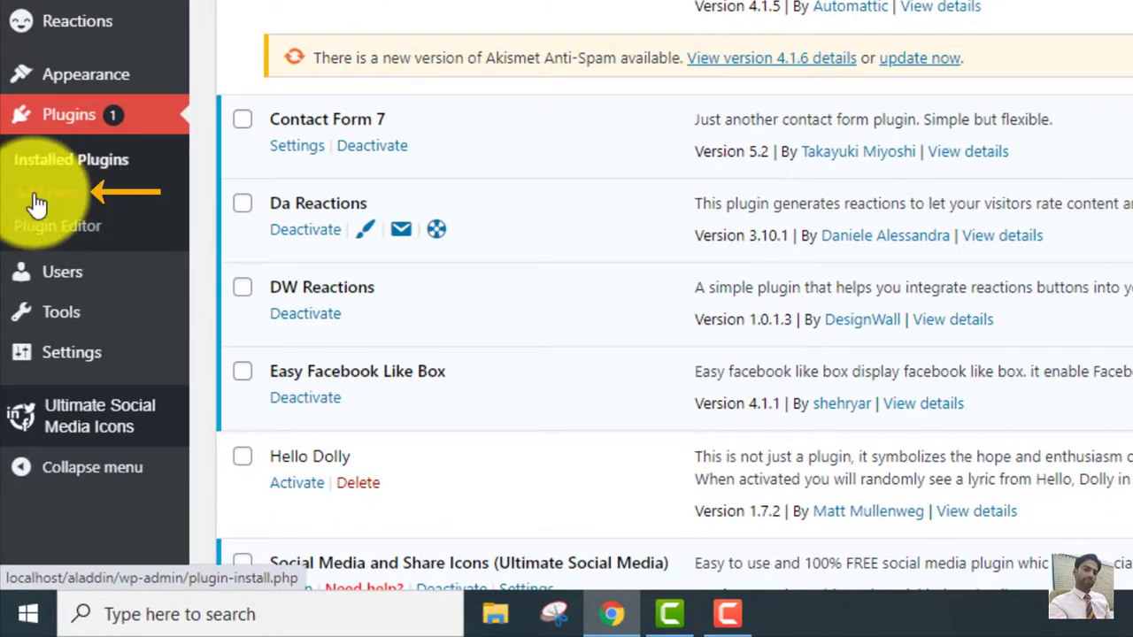
pyautogui.click(58, 204)
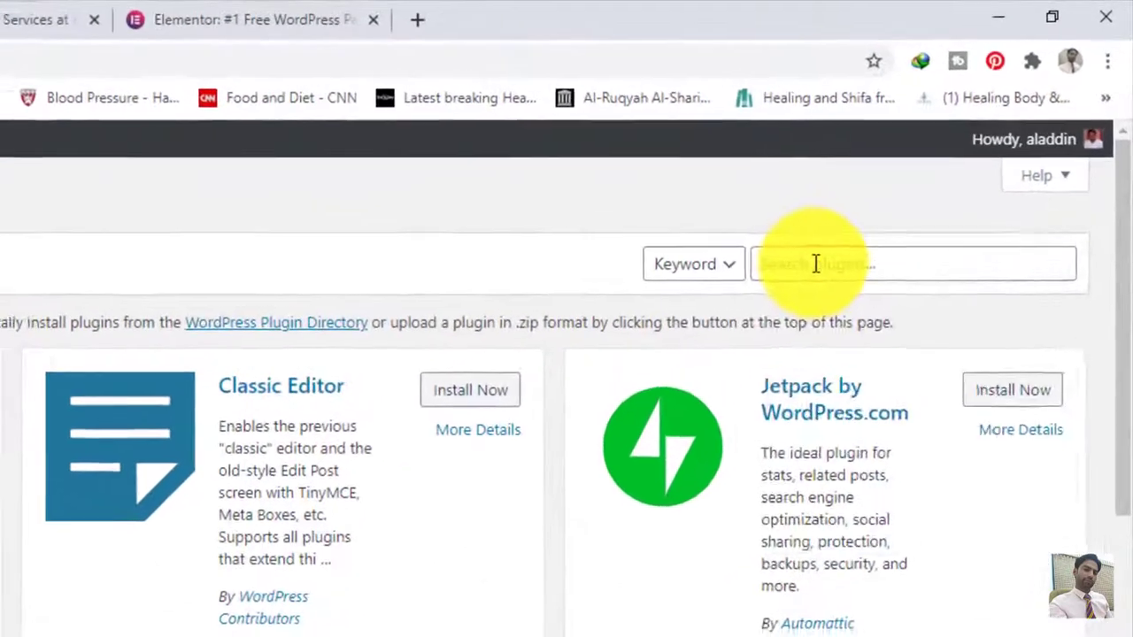
pyautogui.click(940, 161)
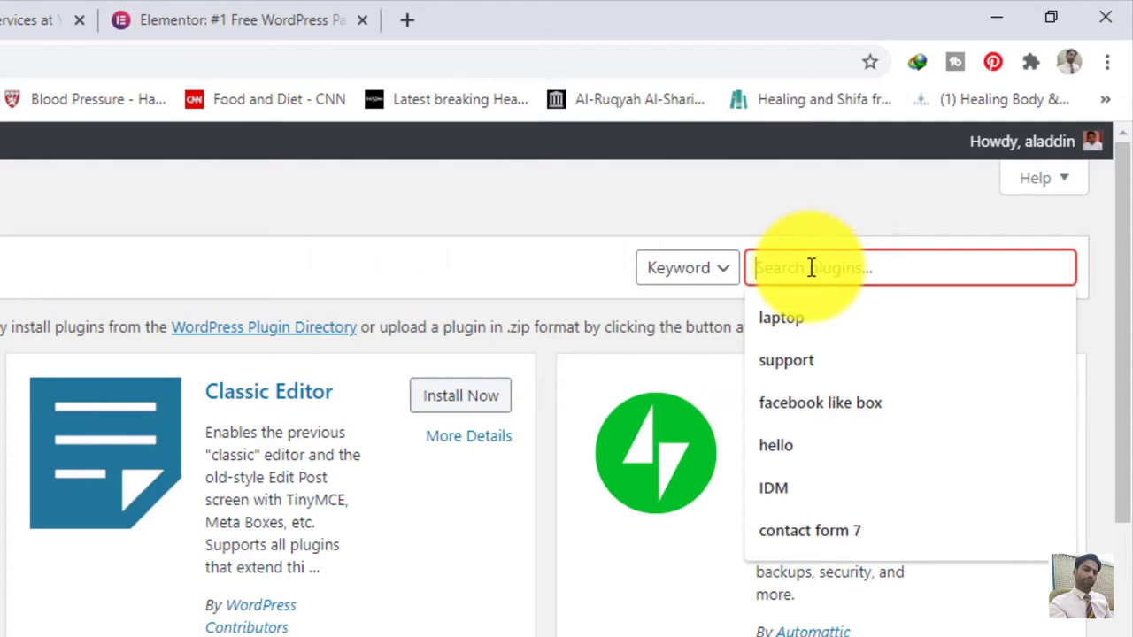
pyautogui.write('el')
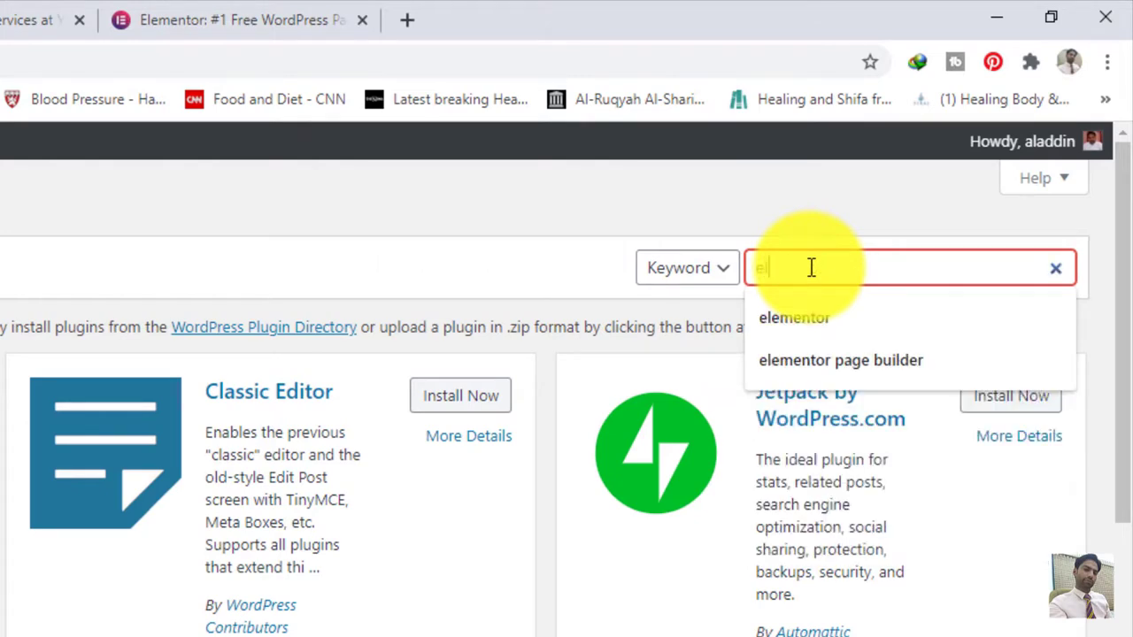
pyautogui.click(814, 360)
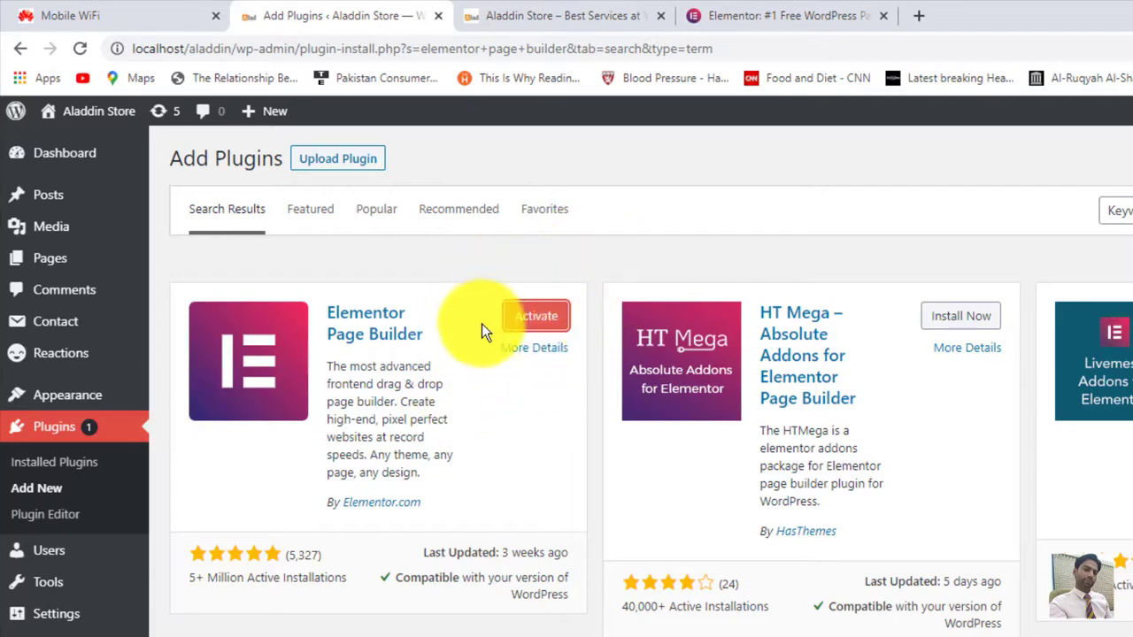
pyautogui.click(534, 328)
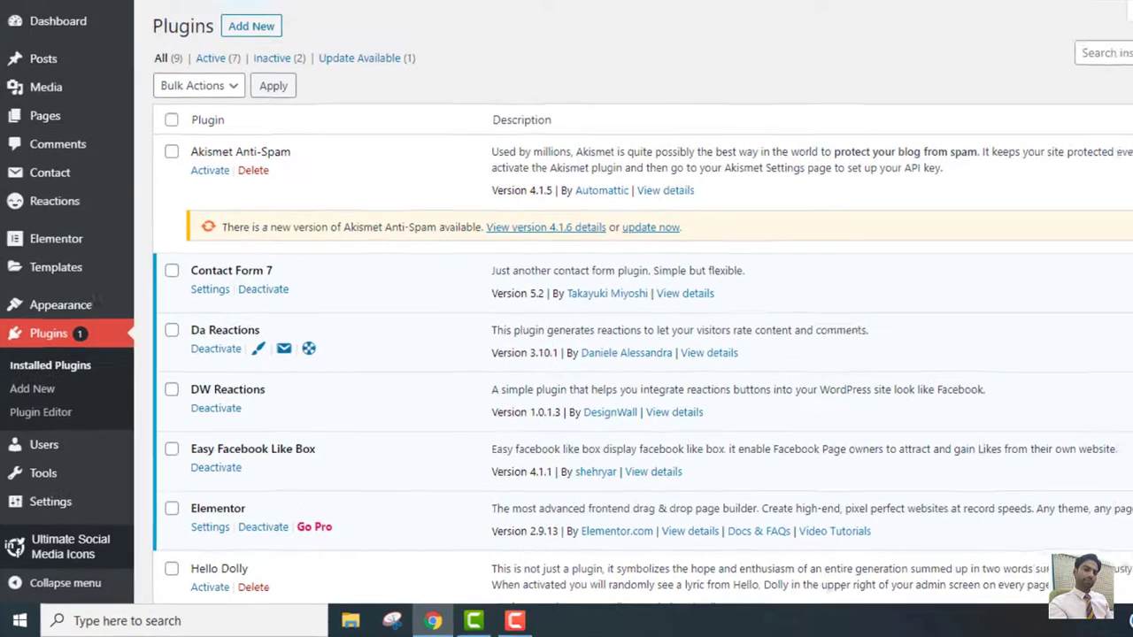
# - Create a new post titled "Elementor Image Gallery" in WordPress and open it for editing with Elementor
pyautogui.click(431, 13)
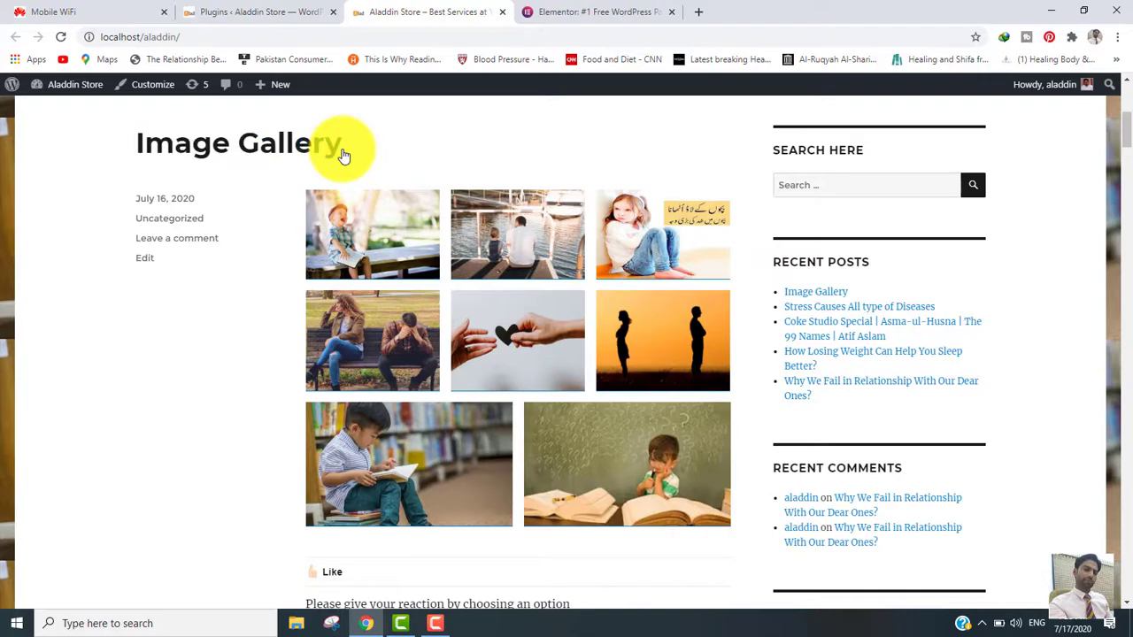
pyautogui.click(281, 11)
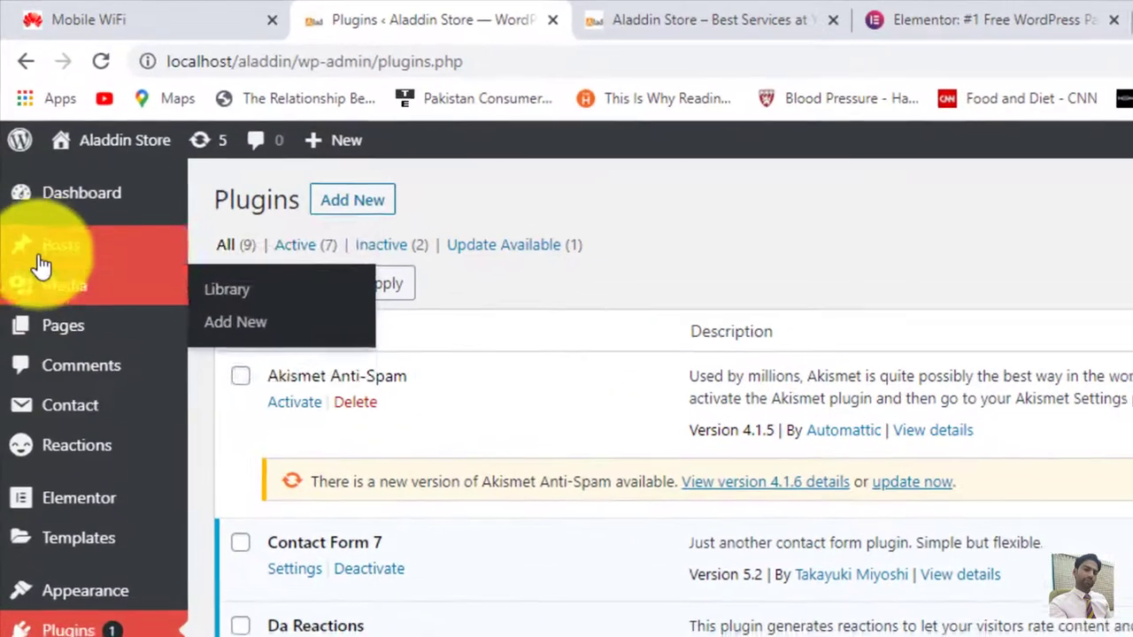
pyautogui.moveTo(24, 157)
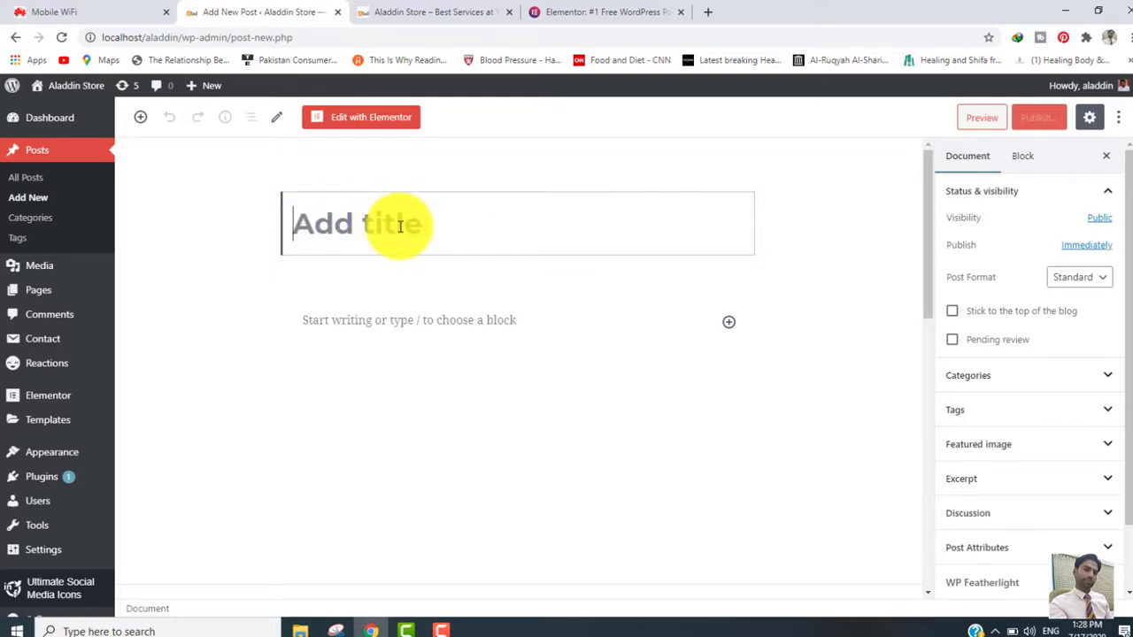
pyautogui.write('E')
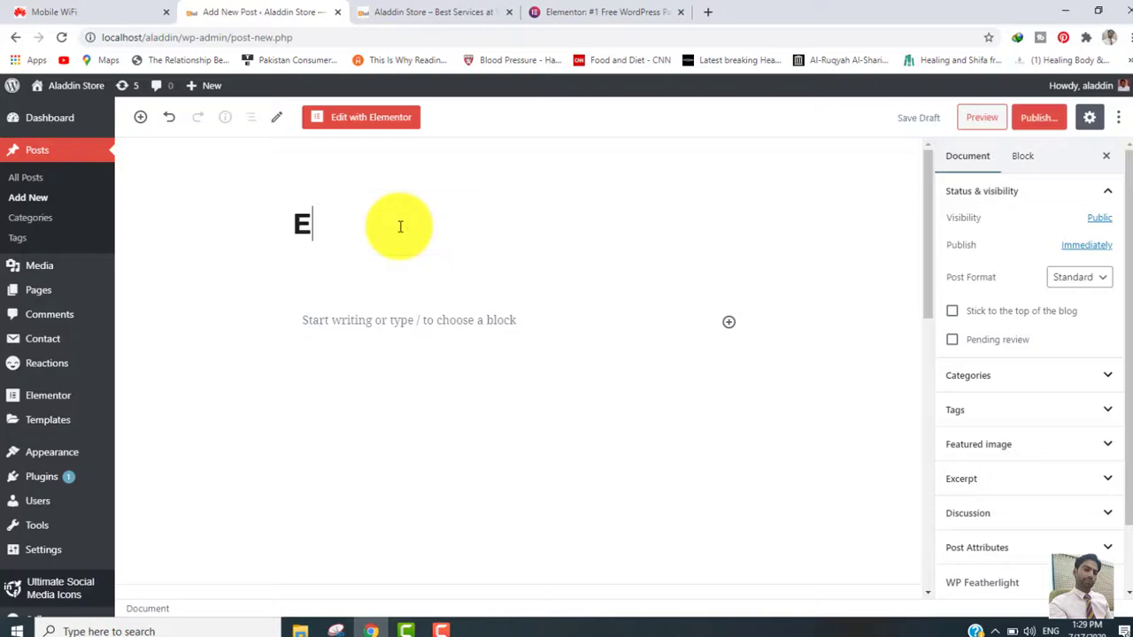
pyautogui.write('lementor Image Gallery')
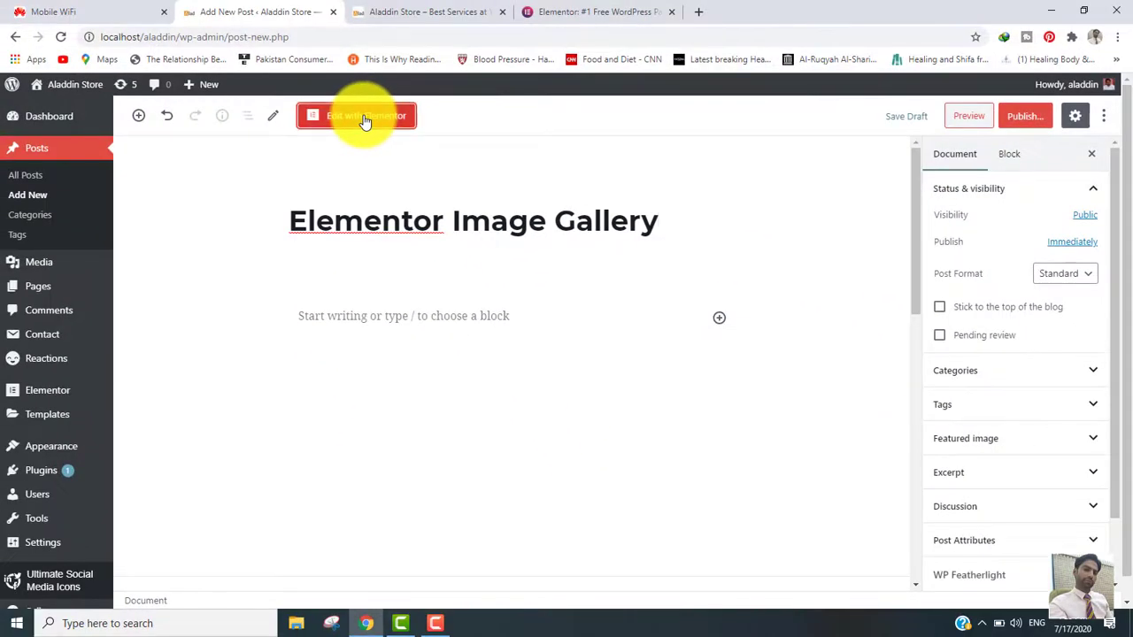
pyautogui.click(364, 121)
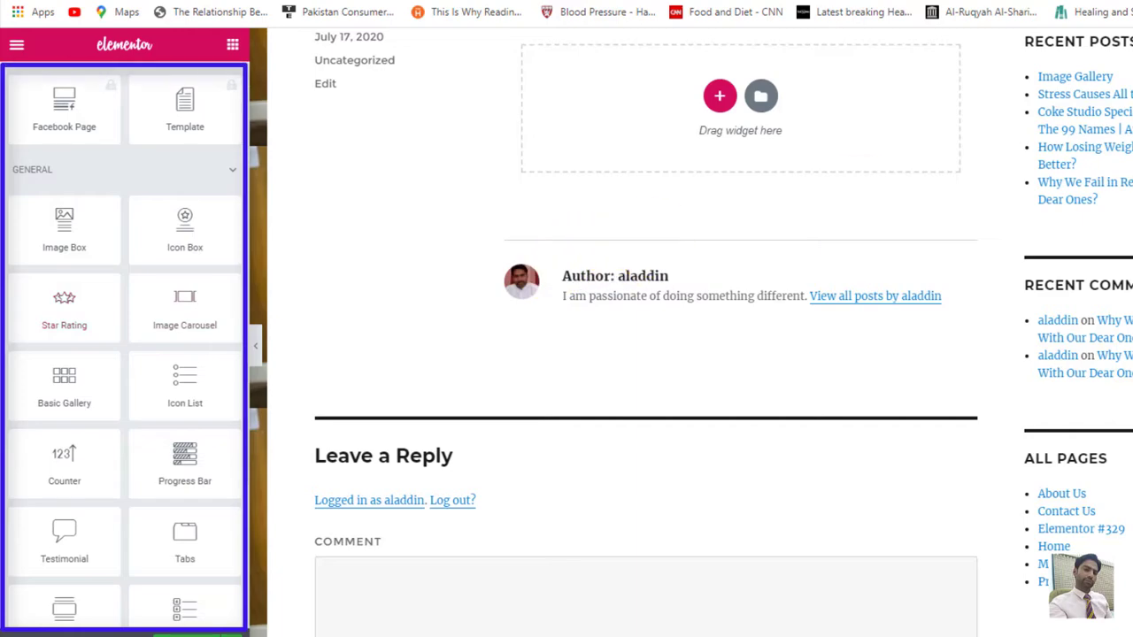
# - Add a Basic Gallery widget to the empty content area below the post title
pyautogui.scroll(4, 734, 336)
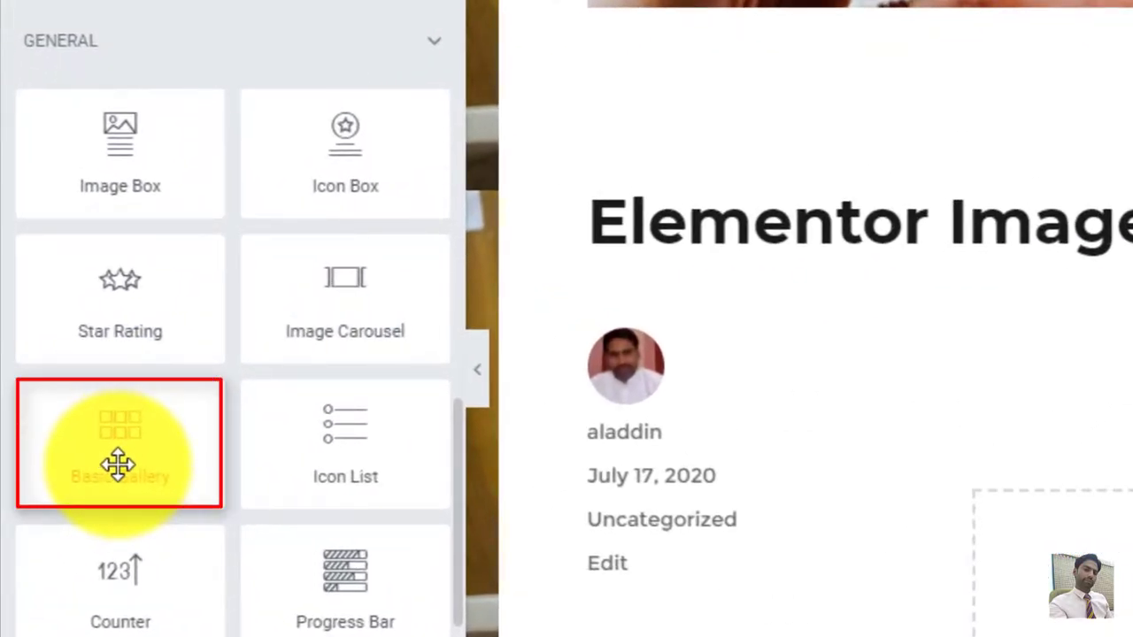
pyautogui.moveTo(117, 464); pyautogui.dragTo(679, 314)
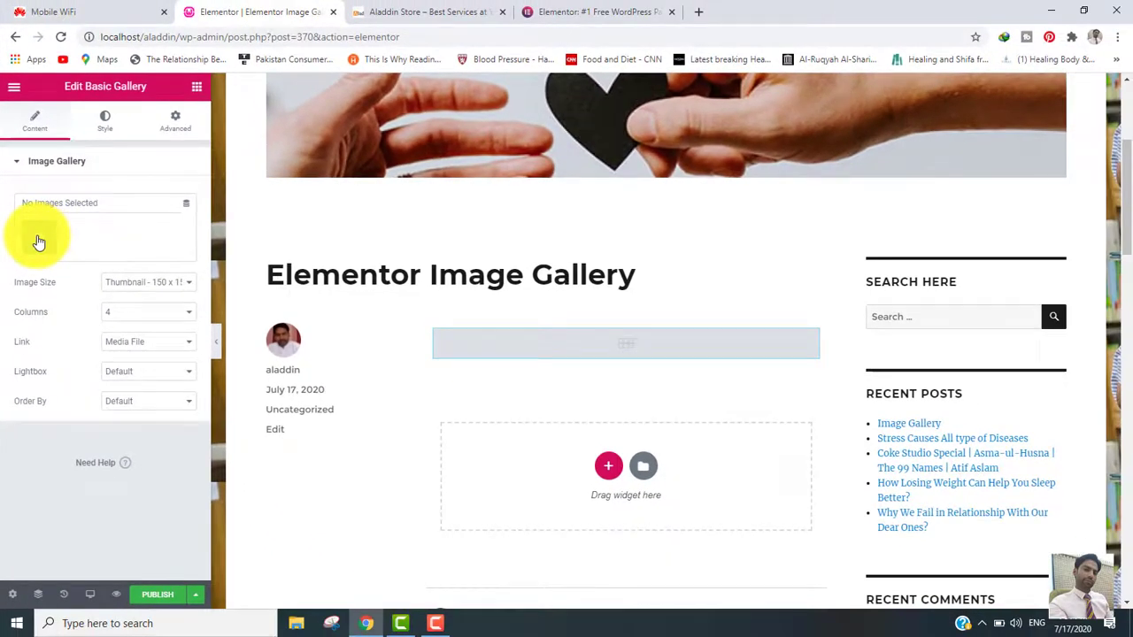
# - Add the first eight images of the media library to the Basic Gallery widget as a new gallery
pyautogui.click(38, 241)
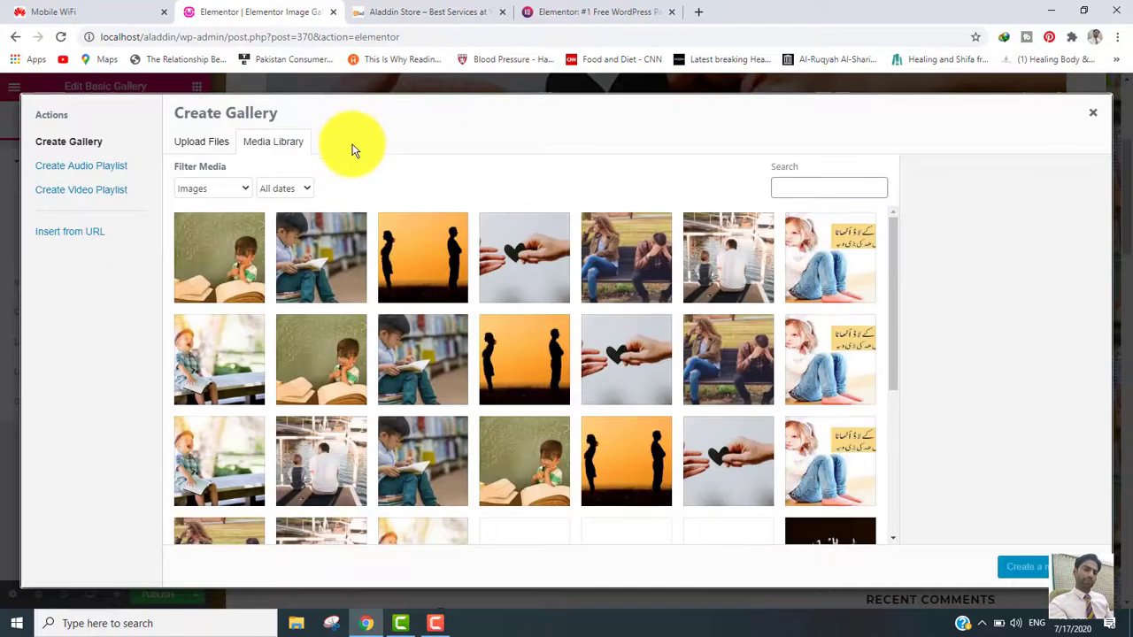
pyautogui.click(226, 258)
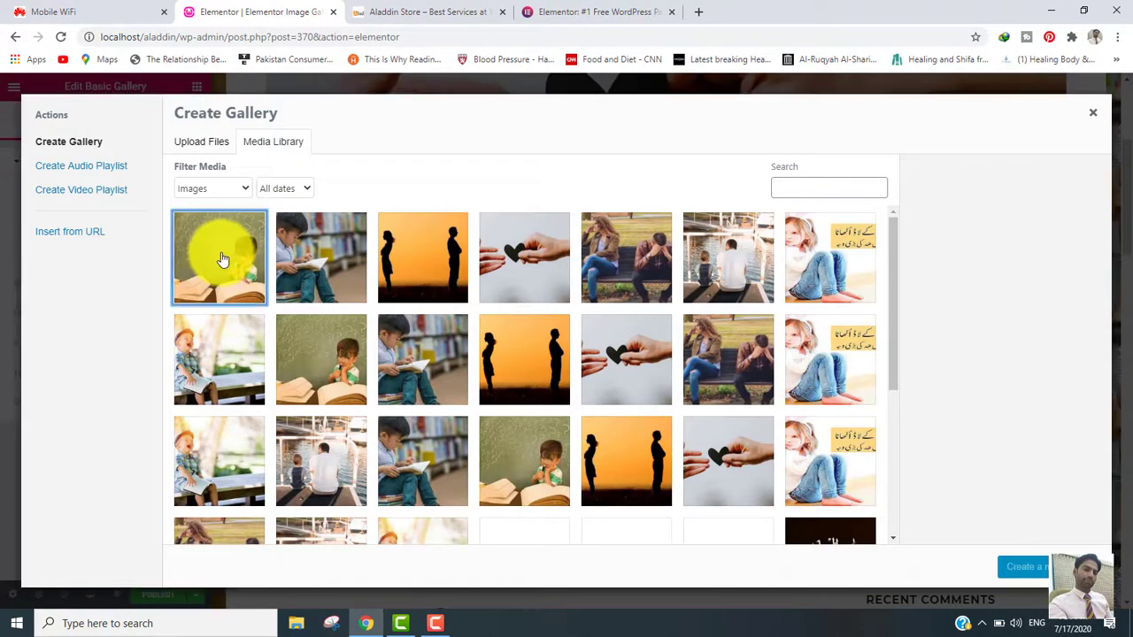
pyautogui.click(315, 258)
pyautogui.click(413, 270)
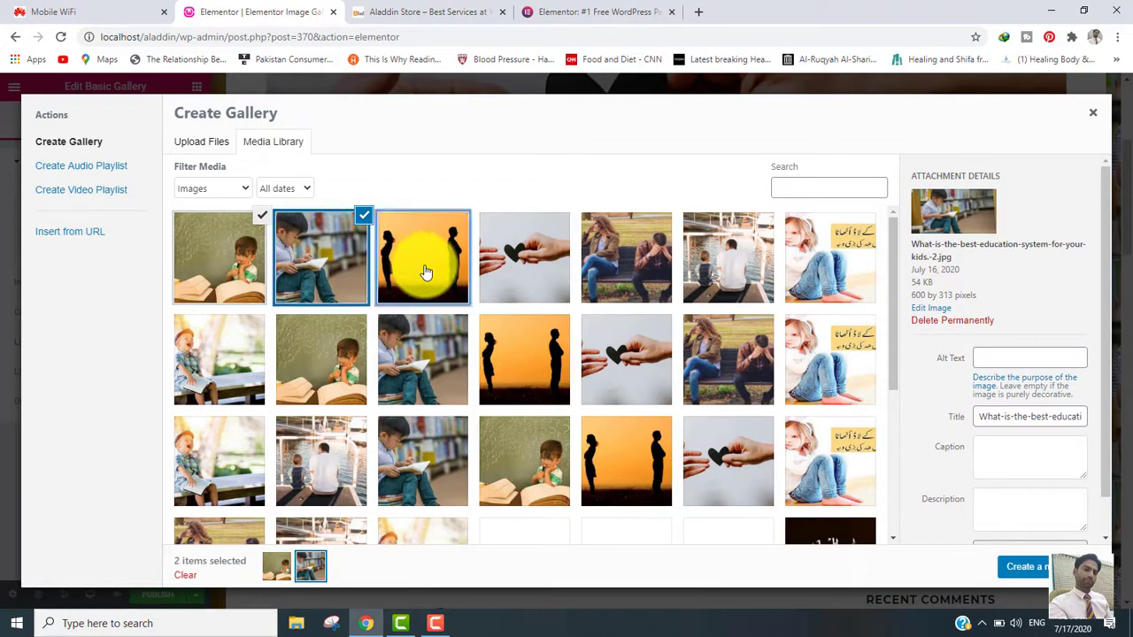
pyautogui.click(526, 266)
pyautogui.click(631, 272)
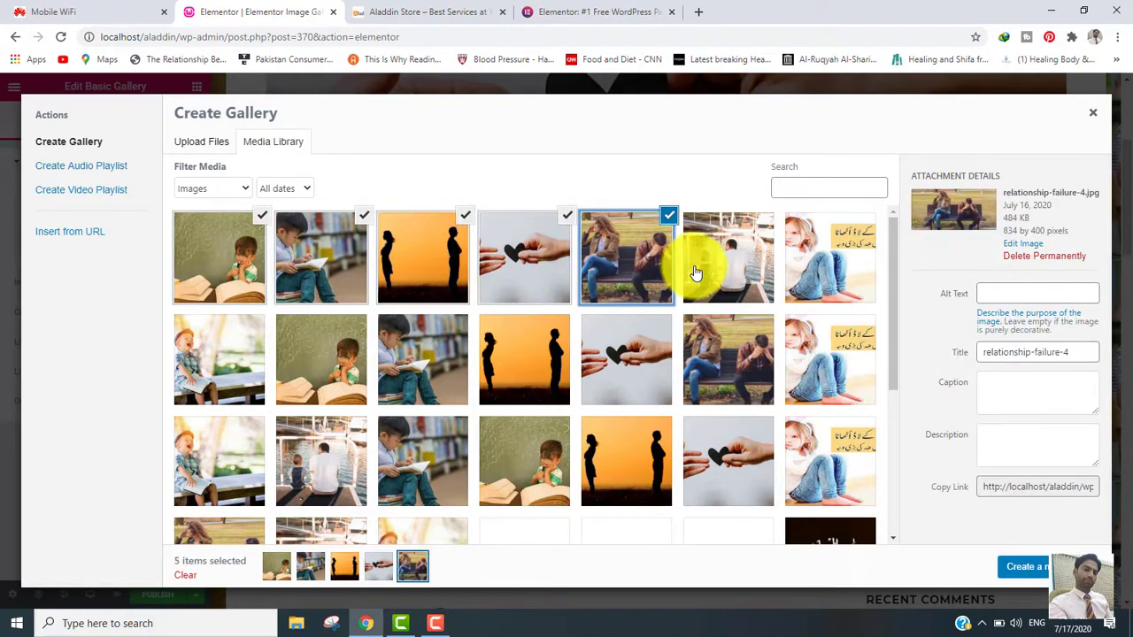
pyautogui.click(704, 272)
pyautogui.click(804, 272)
pyautogui.click(226, 376)
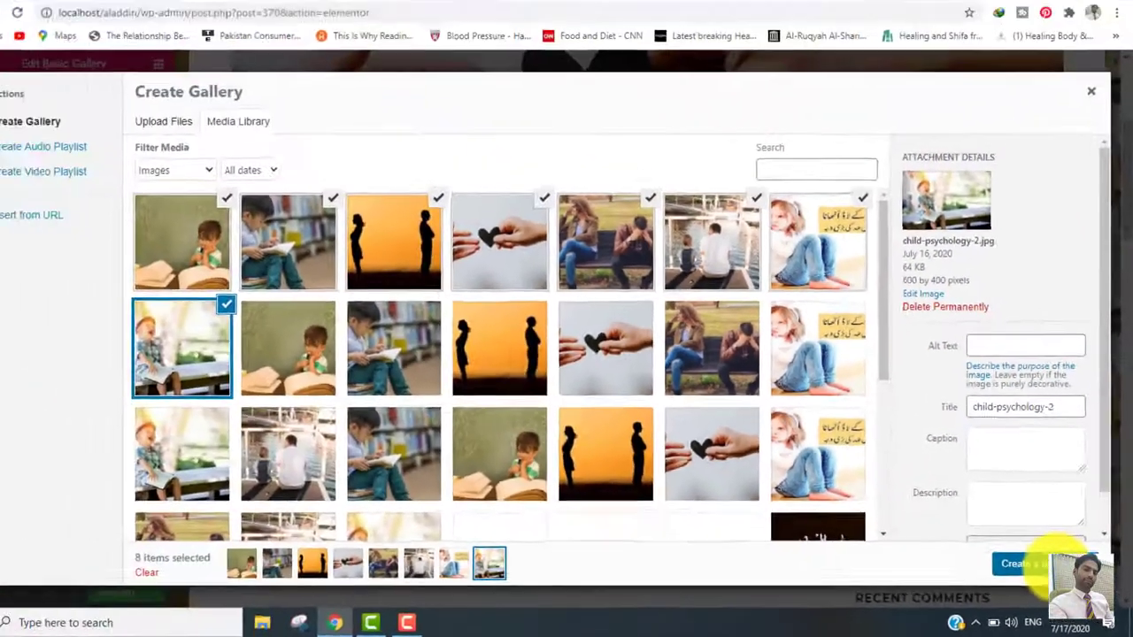
pyautogui.click(1011, 531)
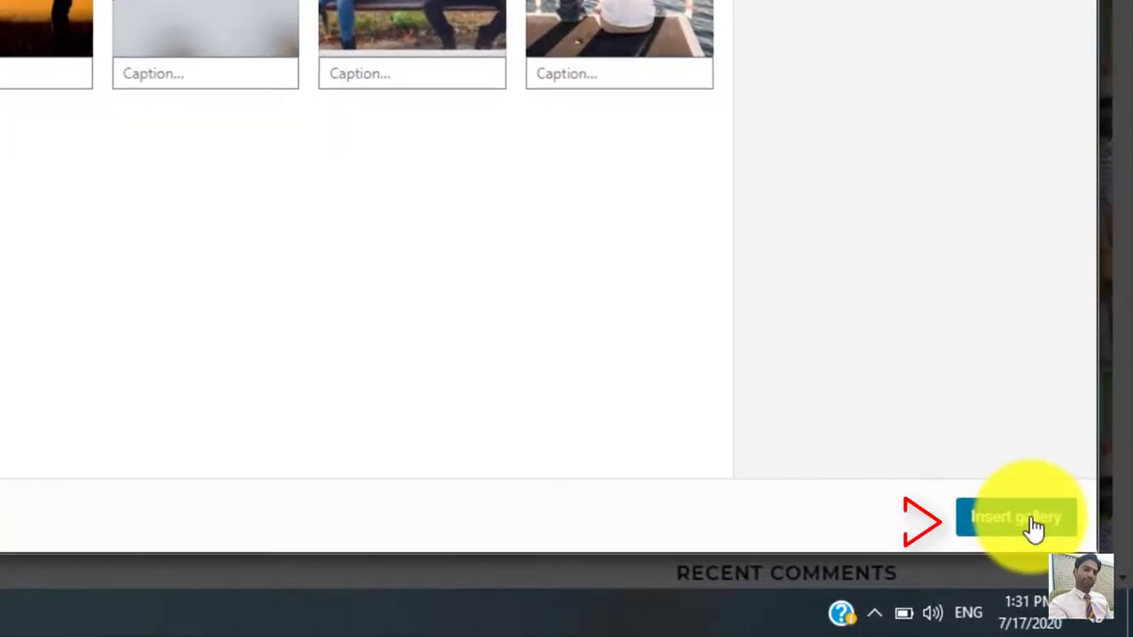
pyautogui.click(1034, 528)
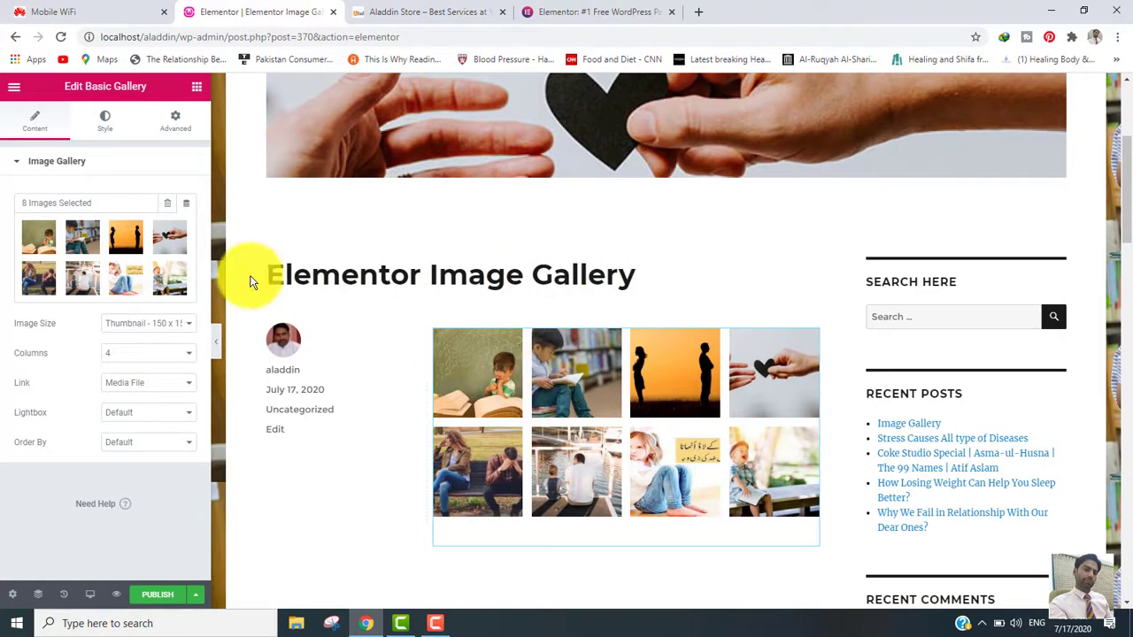
# - Look through the Image Size and Columns options of the Basic Gallery widget without changing them
pyautogui.scroll(-2, 392, 306)
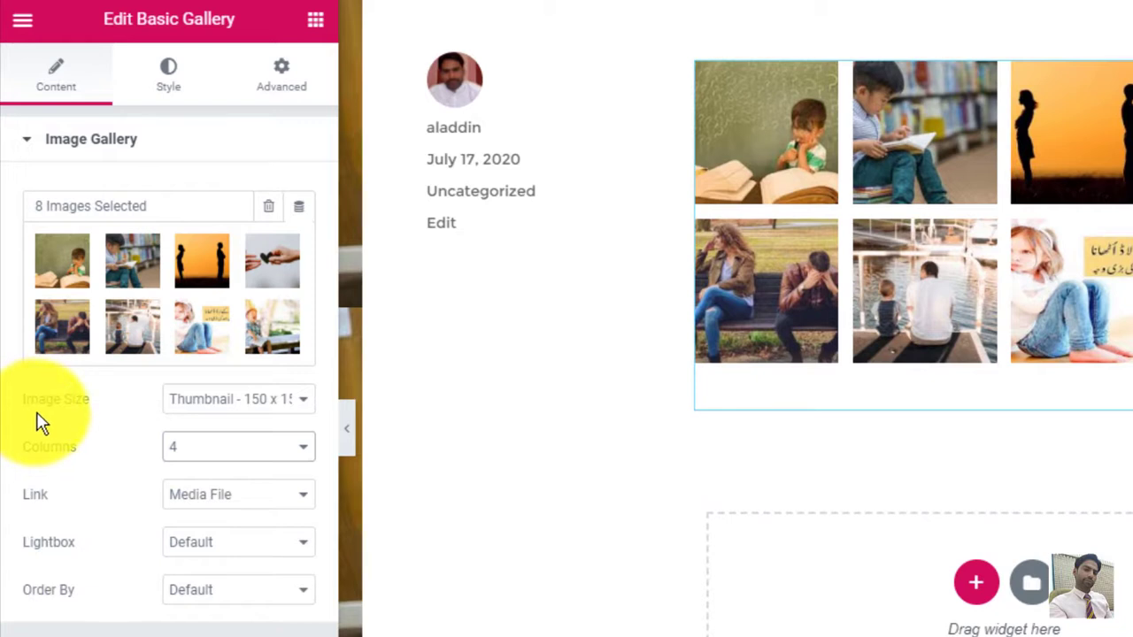
pyautogui.click(265, 404)
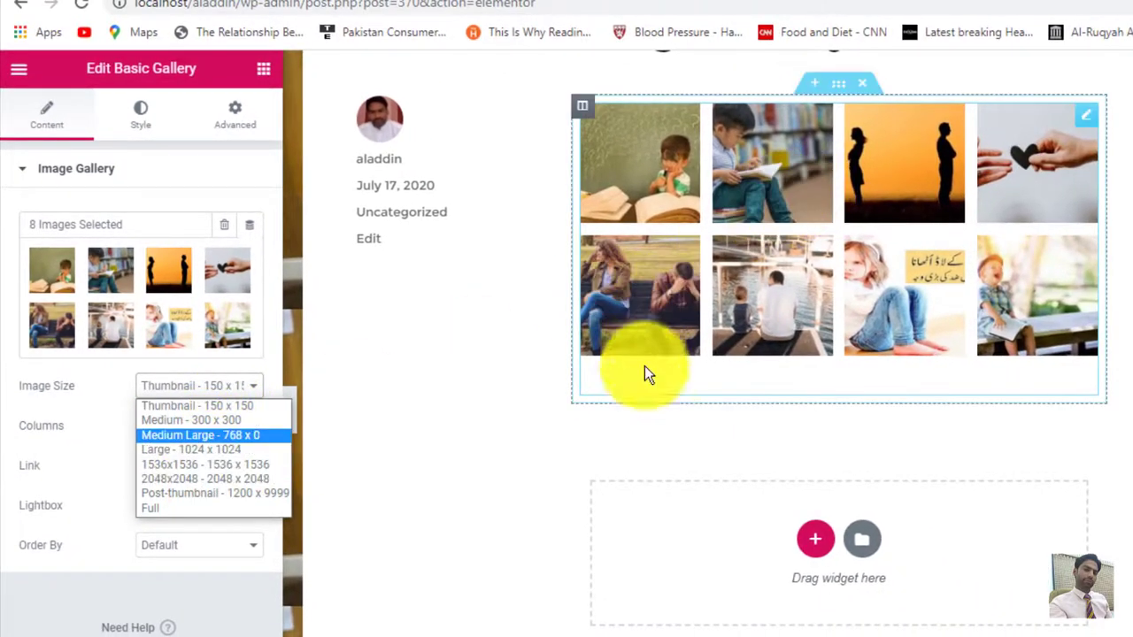
pyautogui.click(97, 404)
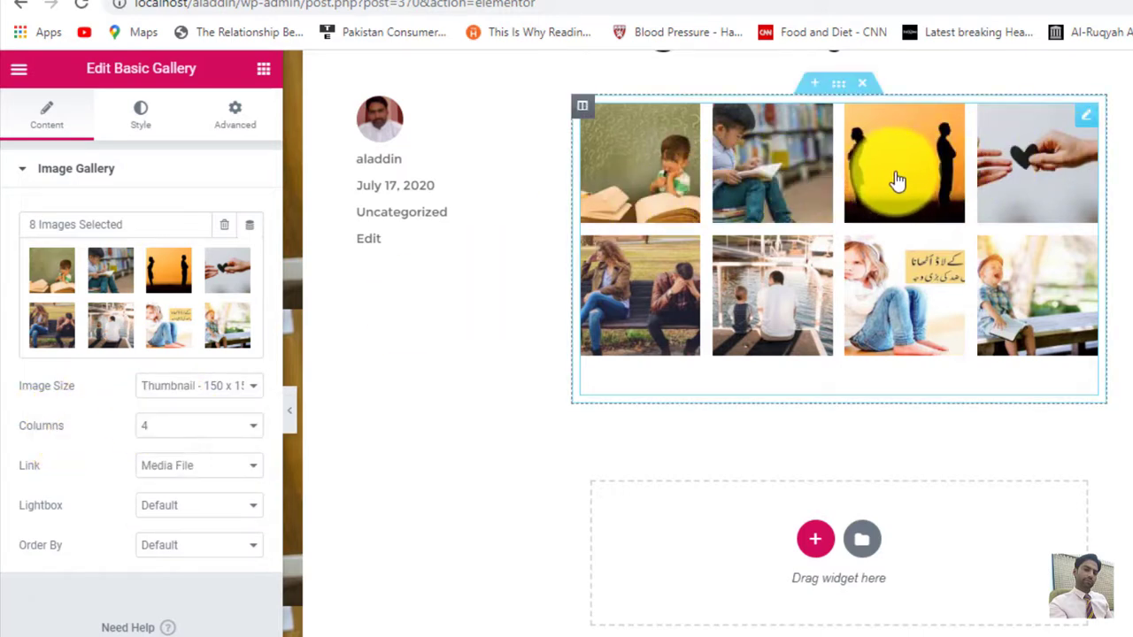
pyautogui.click(160, 429)
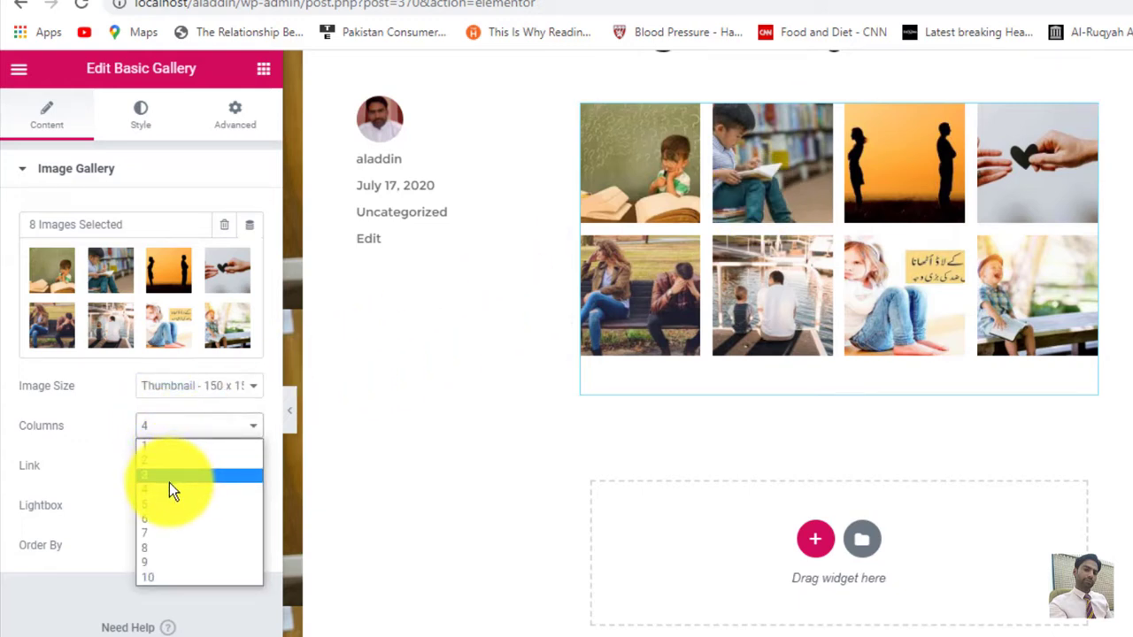
pyautogui.click(102, 419)
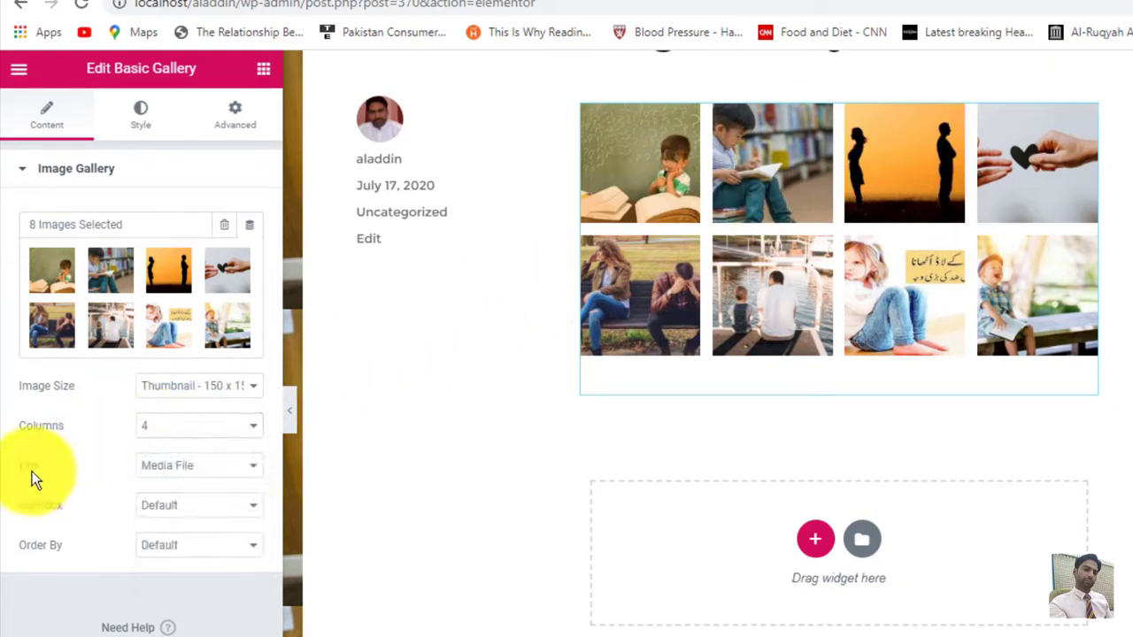
# - Set the gallery's link to Media File and its lightbox to Yes, with the images in Default order
pyautogui.click(203, 476)
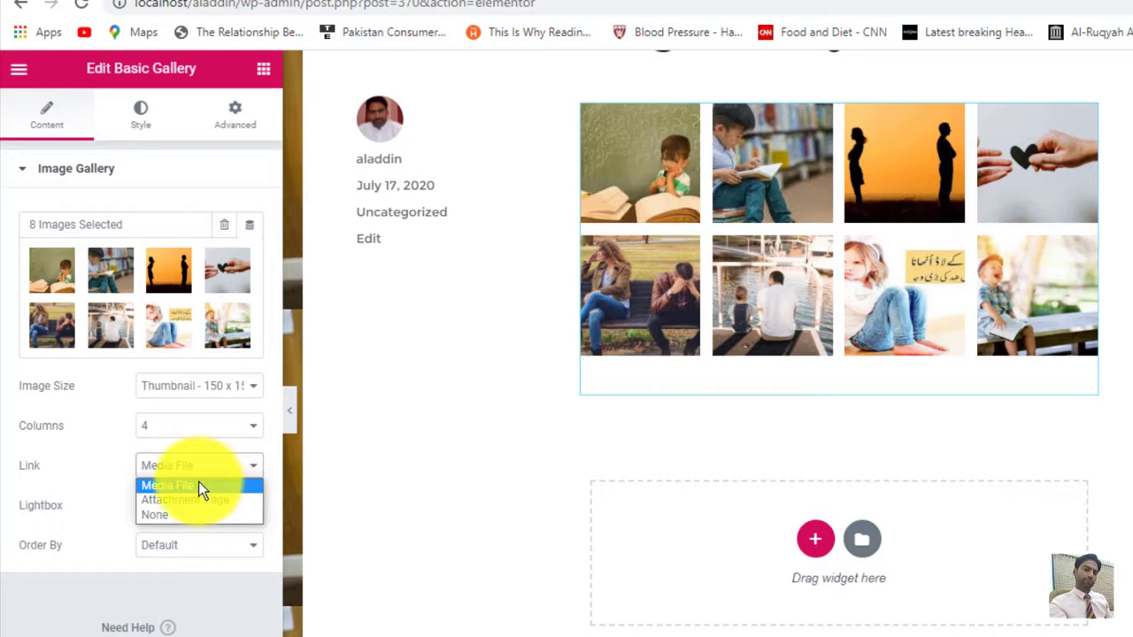
pyautogui.click(184, 482)
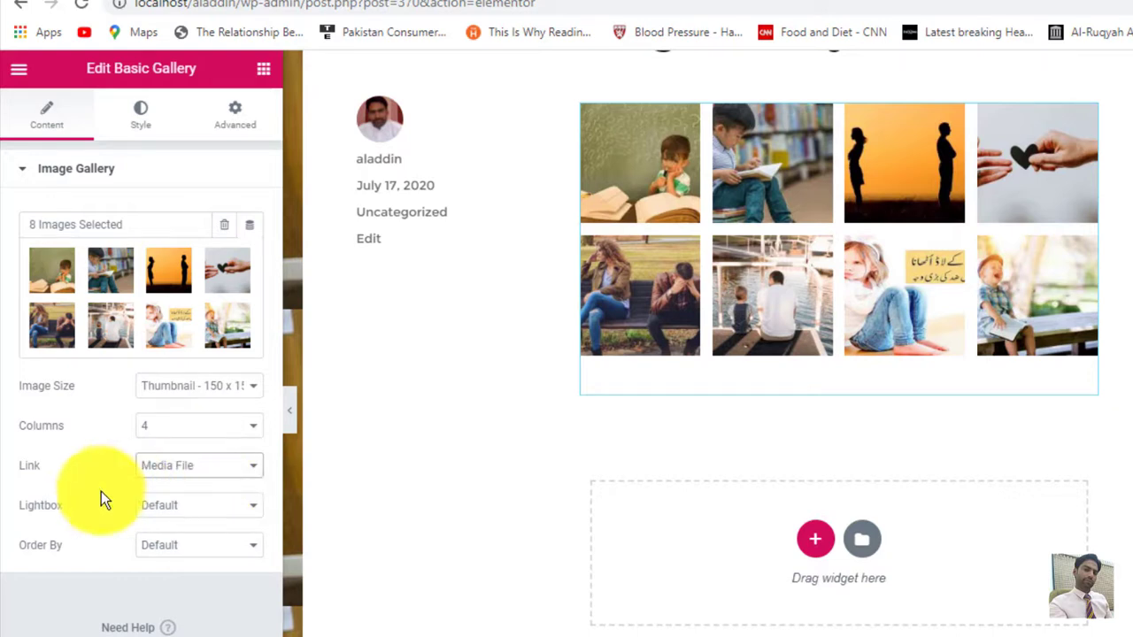
pyautogui.click(195, 509)
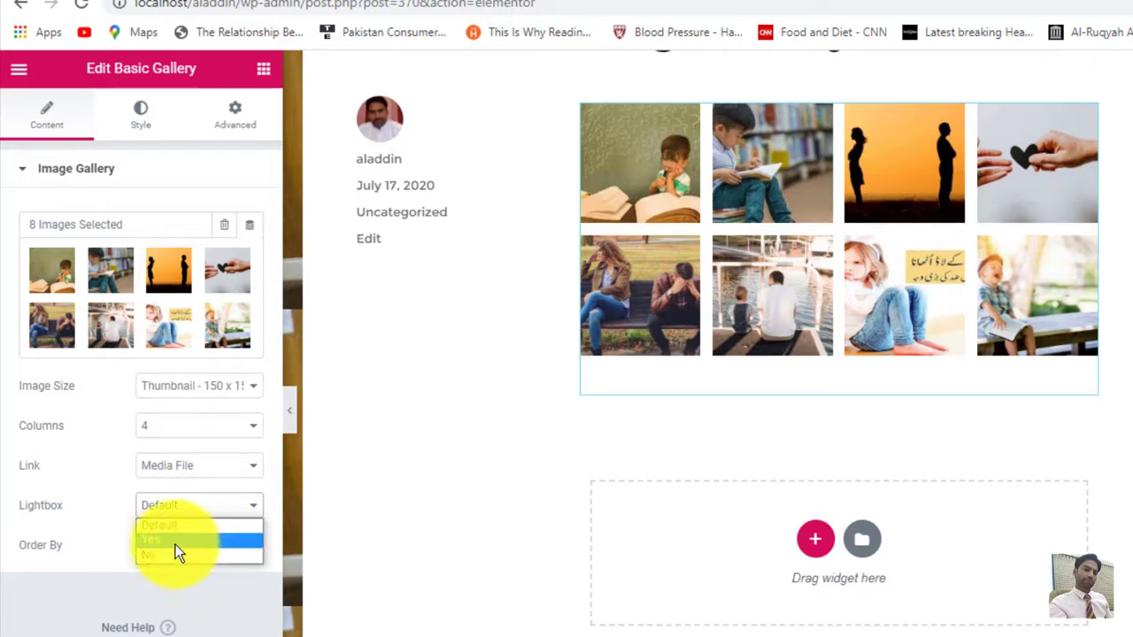
pyautogui.click(177, 542)
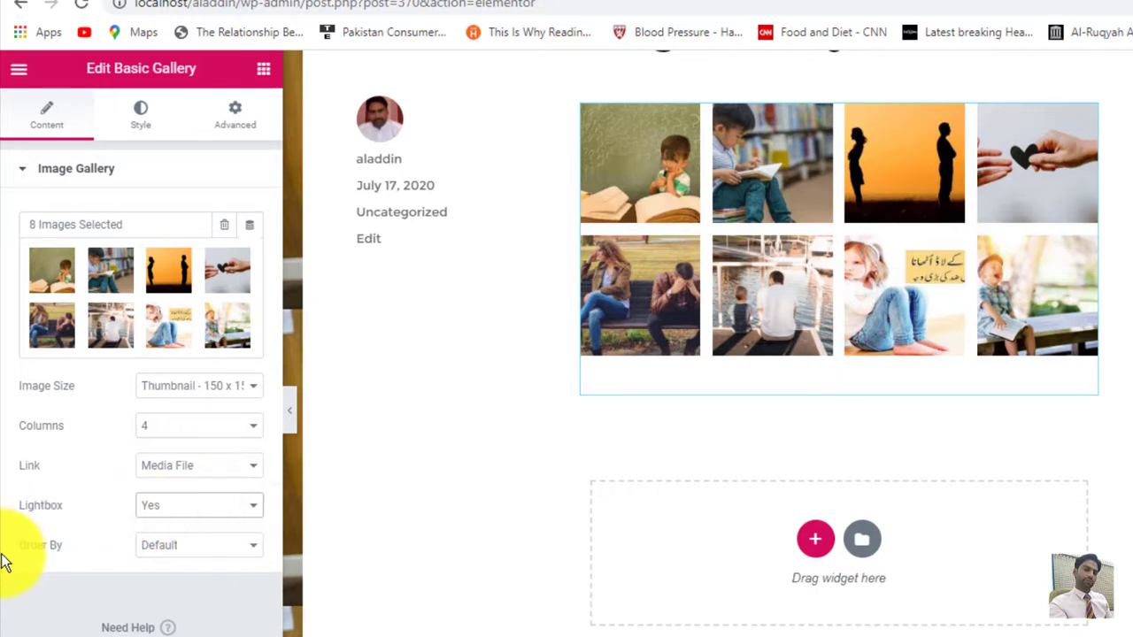
pyautogui.click(196, 546)
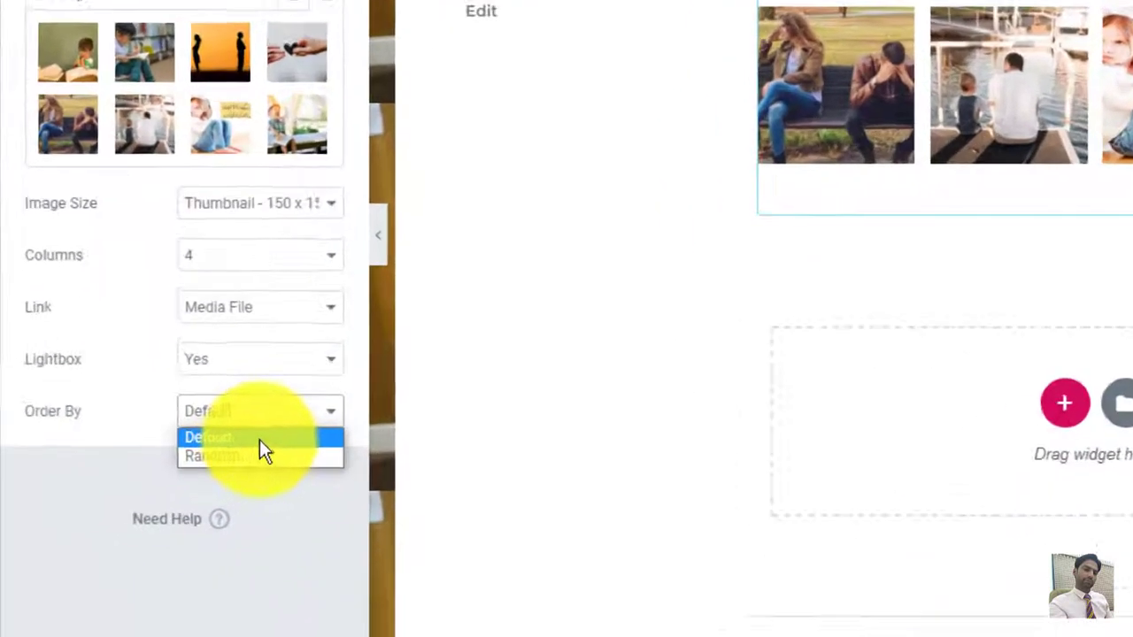
pyautogui.click(259, 440)
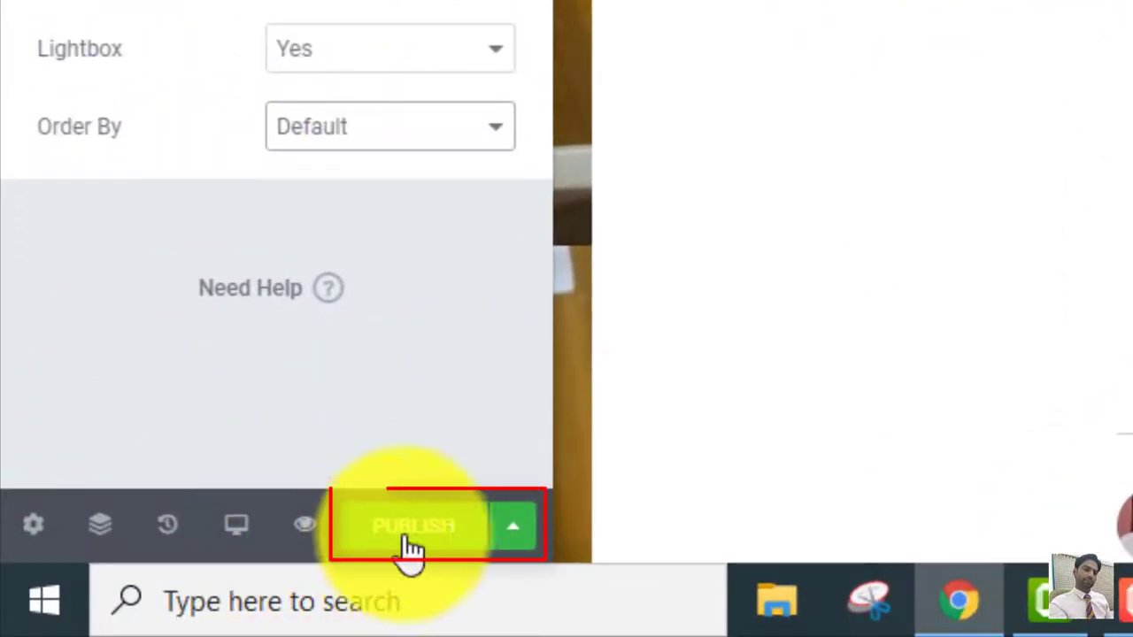
# - Publish the gallery post and refresh the store's site in the other browser tab
pyautogui.click(407, 529)
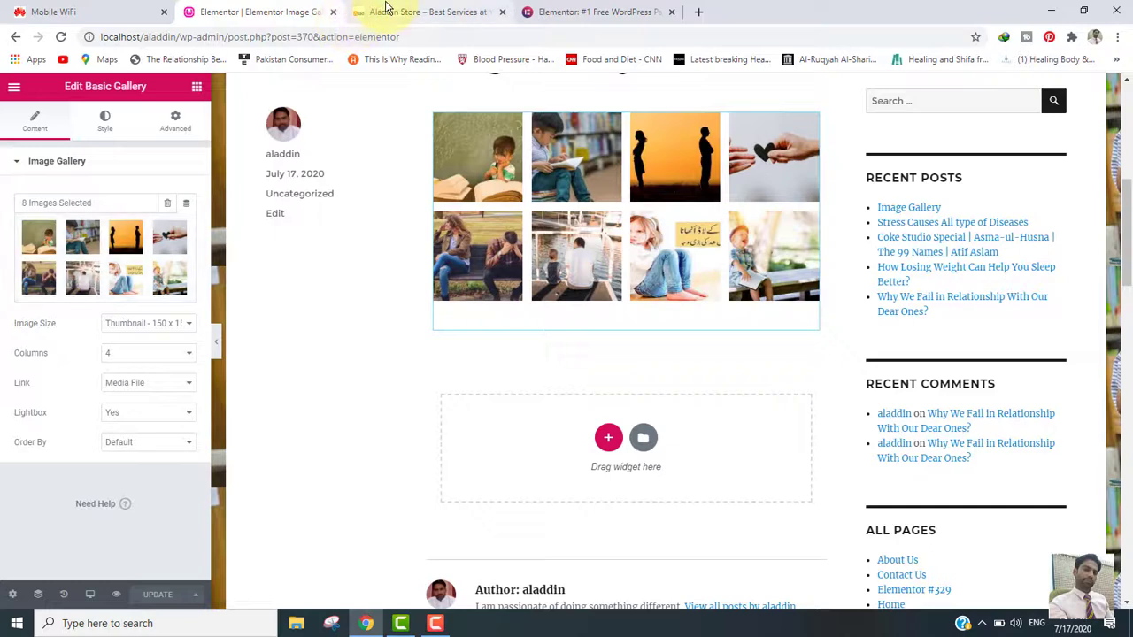
pyautogui.click(381, 12)
pyautogui.click(60, 40)
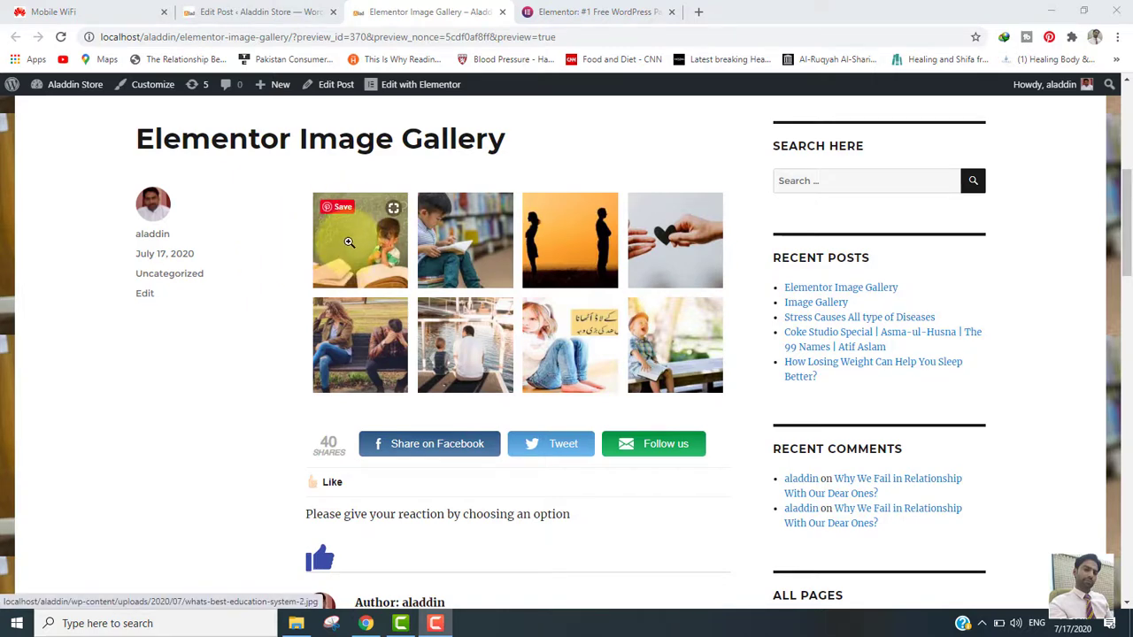
# - Open the first gallery image of the published post in the lightbox, browse through the following images and close the lightbox
pyautogui.click(348, 243)
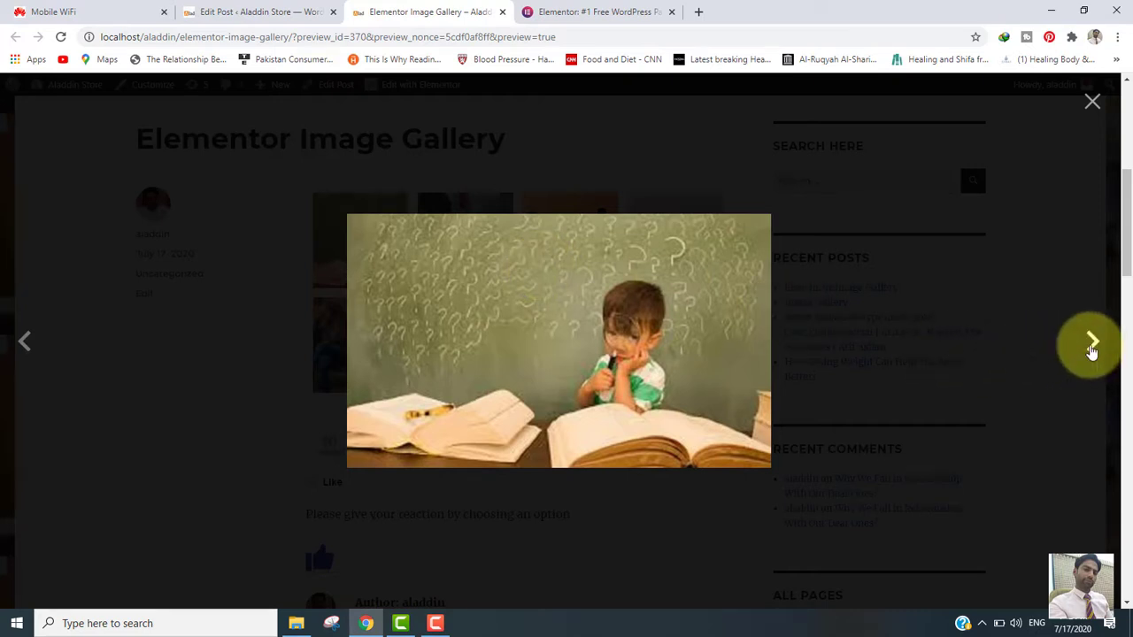
pyautogui.click(1092, 347)
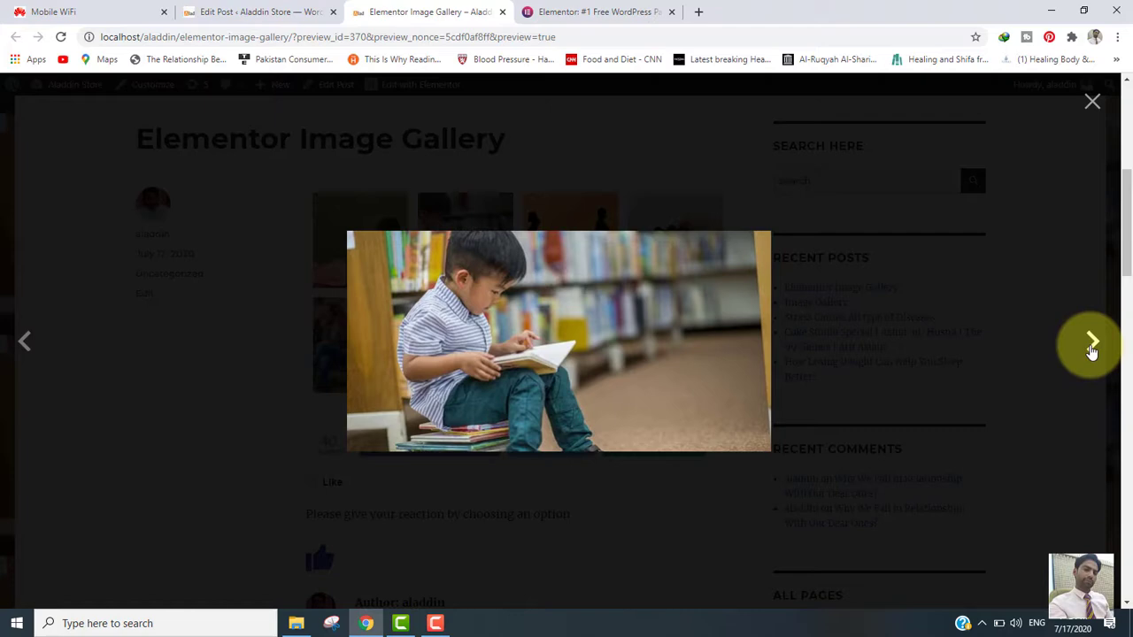
pyautogui.click(1093, 347)
pyautogui.click(1092, 347)
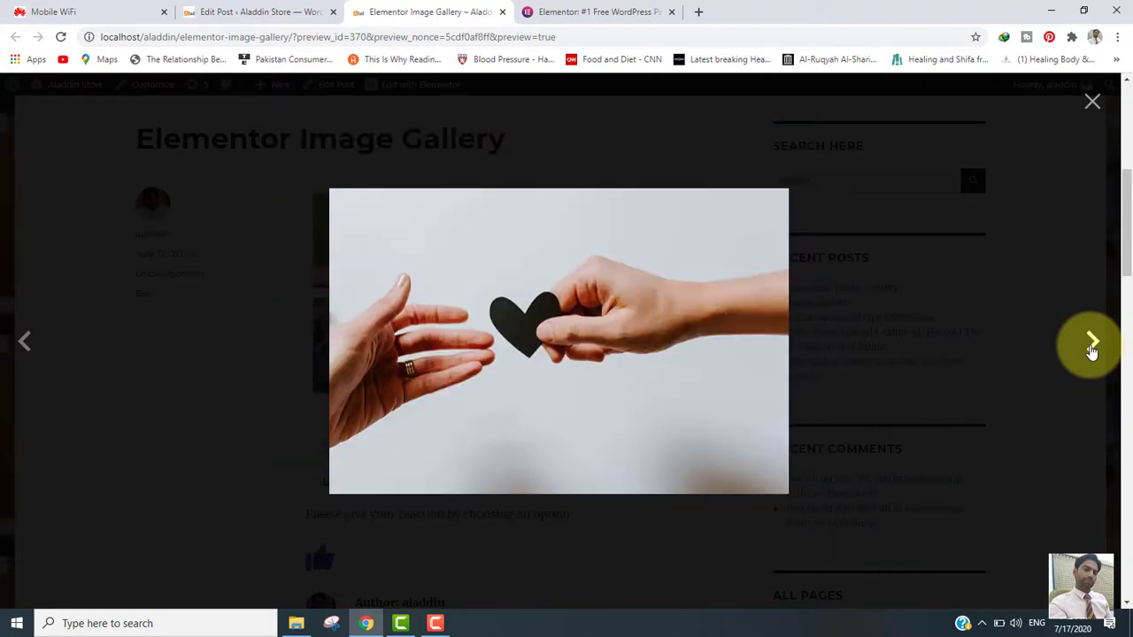
pyautogui.click(1092, 347)
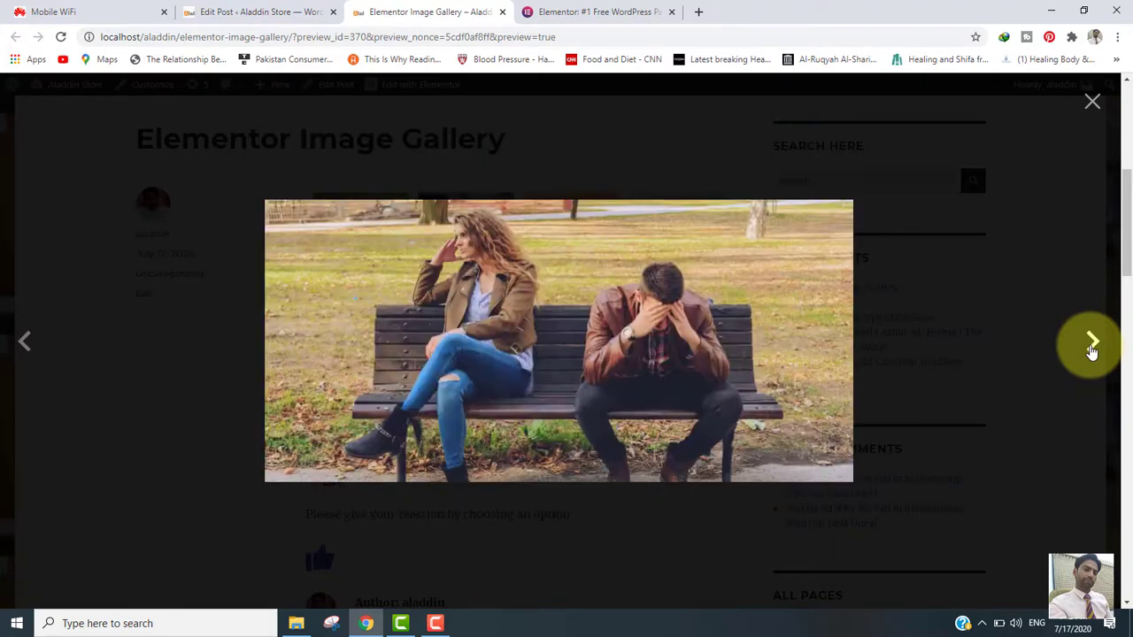
pyautogui.click(1092, 347)
pyautogui.click(1093, 104)
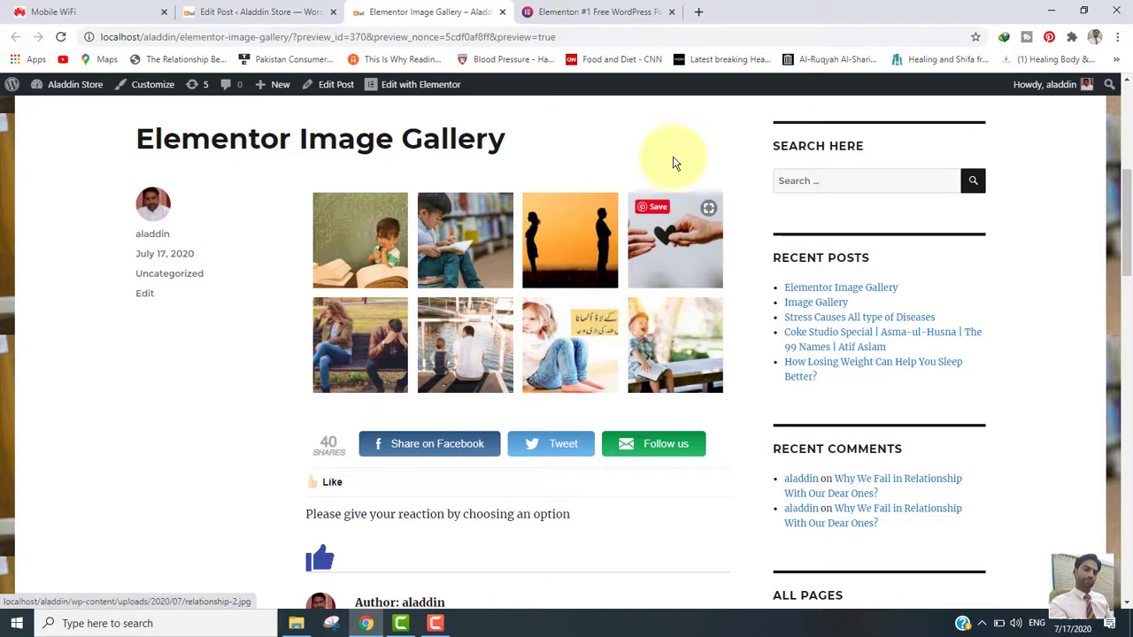
# - Look over the published post page from the site header to the area below the gallery
pyautogui.scroll(1, 675, 152)
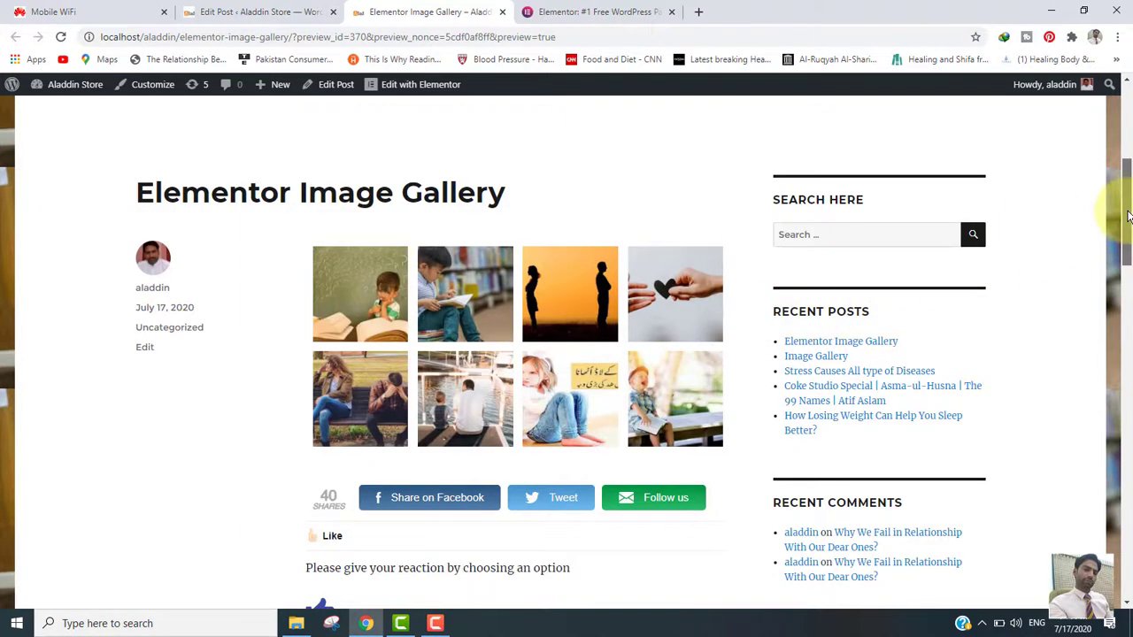
pyautogui.moveTo(1129, 217); pyautogui.dragTo(1127, 140)
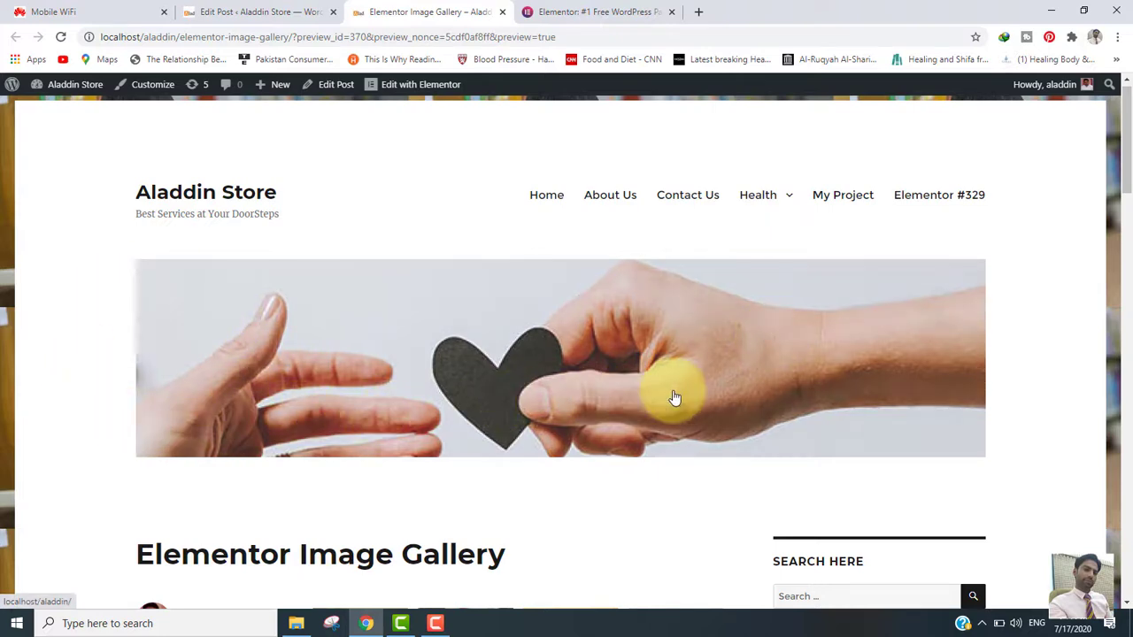
pyautogui.moveTo(1129, 157); pyautogui.dragTo(1129, 190)
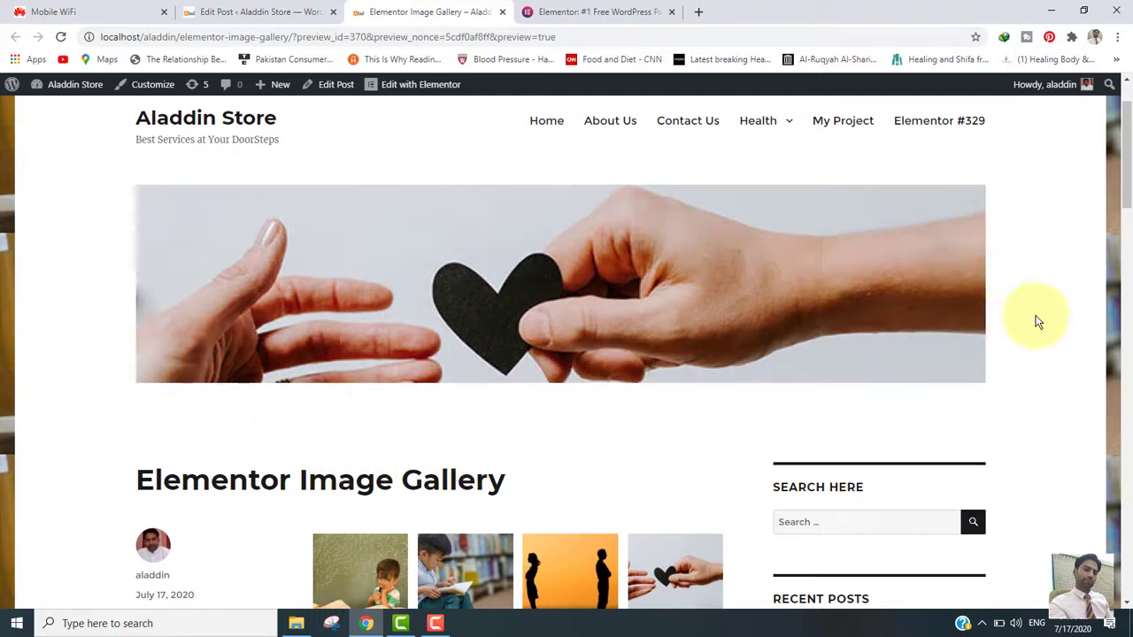
pyautogui.moveTo(1129, 188); pyautogui.dragTo(1130, 255)
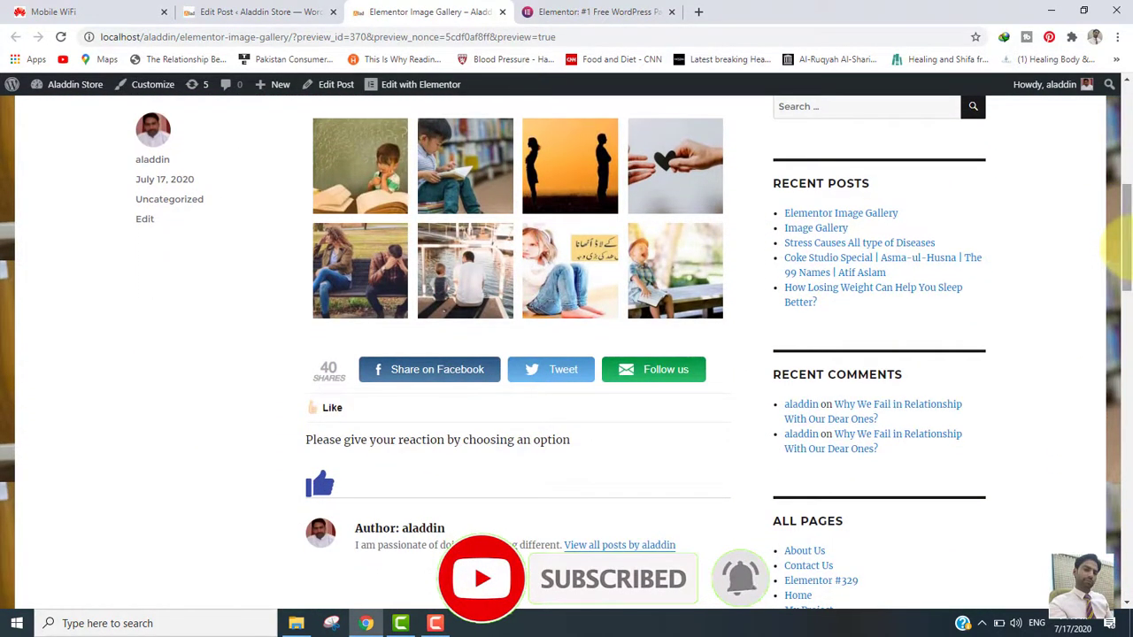